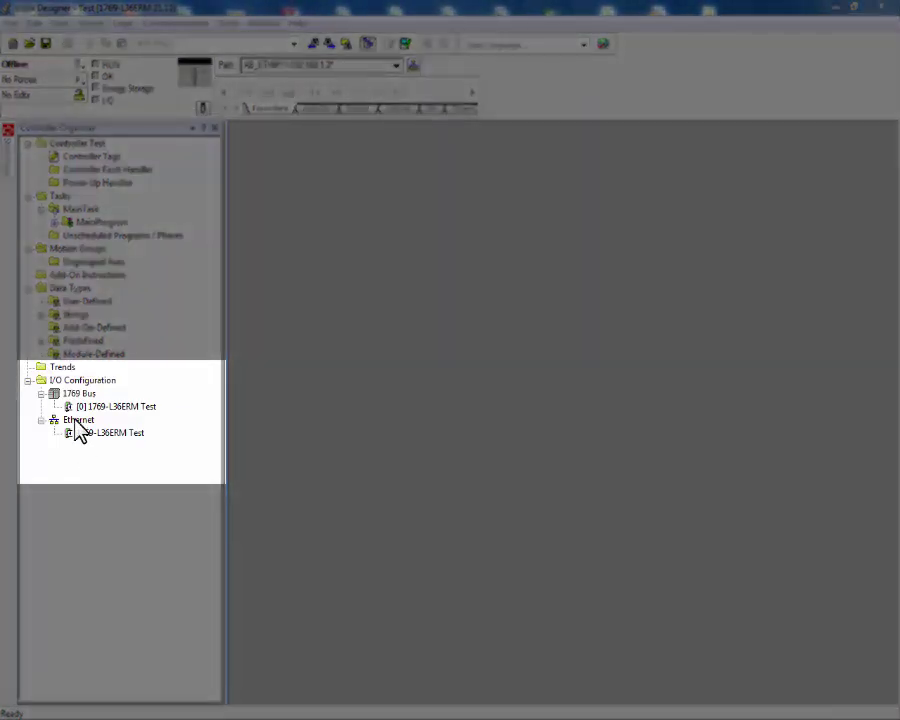
Create a new Ethernet module by searching 'e300' and choosing the 193-ECM-ETR overload relay
{"action": "right_click", "coordinate": [79, 424]}
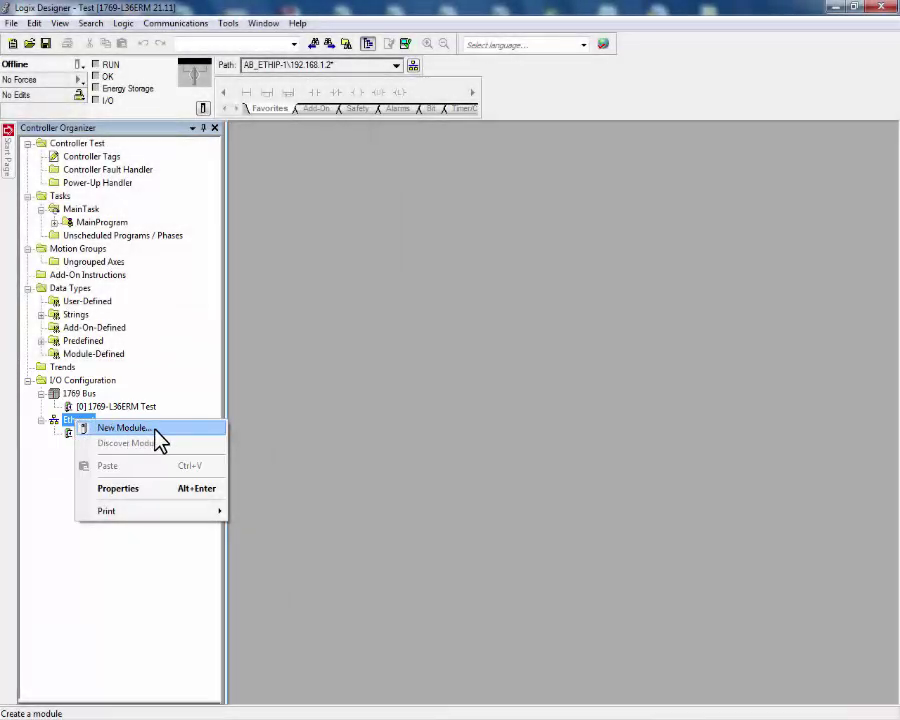
{"action": "left_click", "coordinate": [155, 432]}
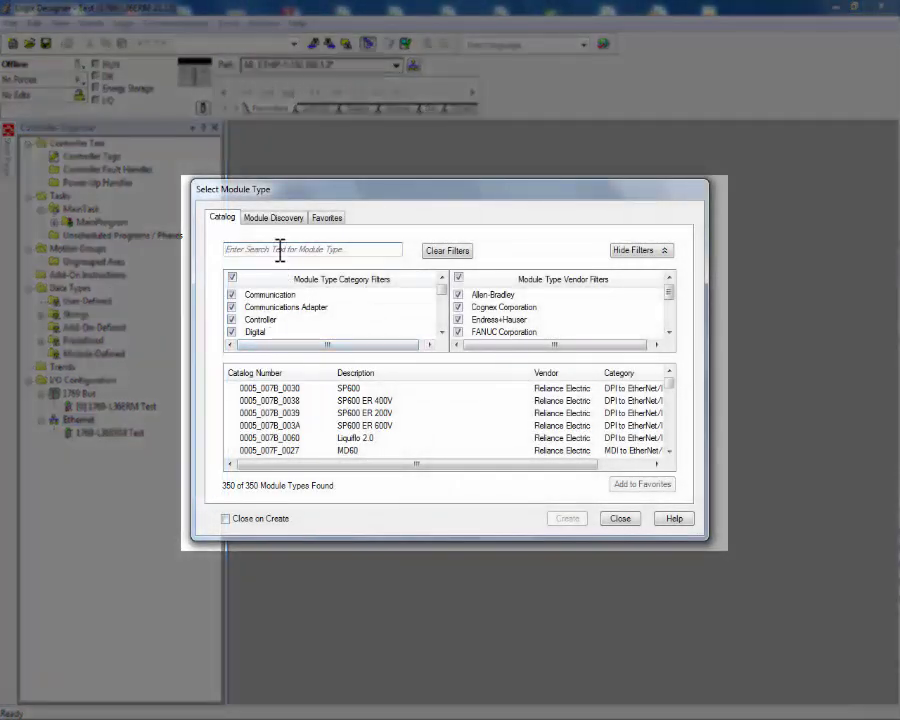
{"action": "left_click", "coordinate": [280, 250]}
{"action": "type", "text": "e300"}
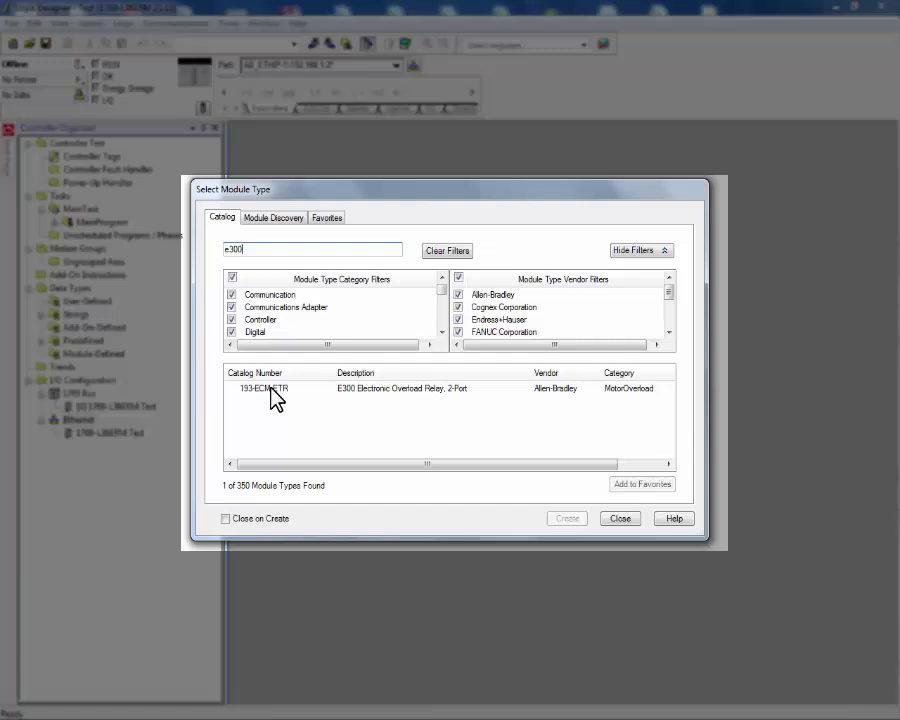
{"action": "left_click", "coordinate": [270, 388]}
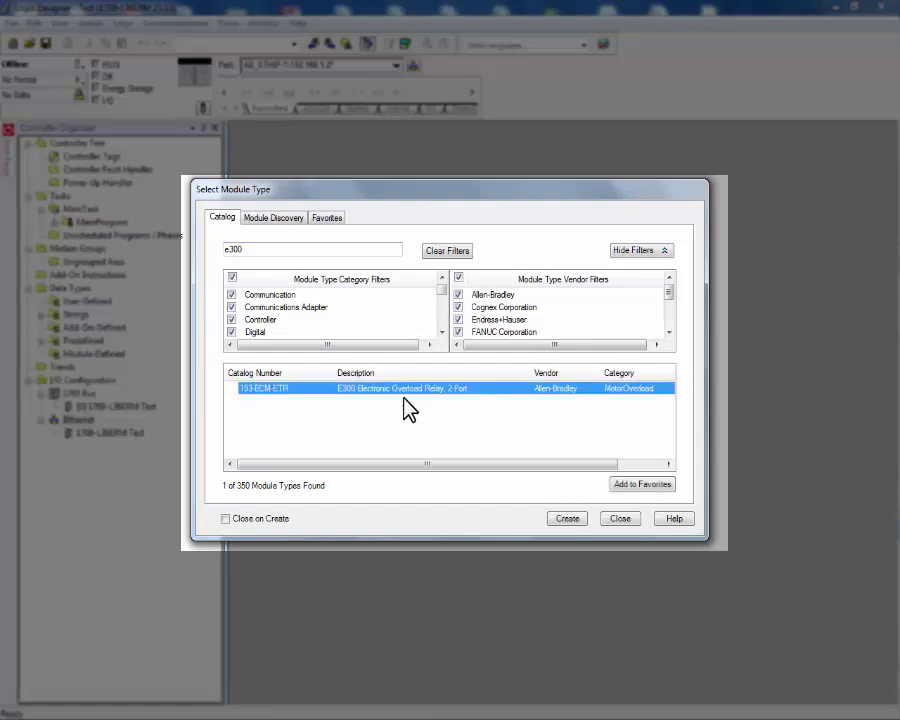
{"action": "left_click", "coordinate": [567, 518]}
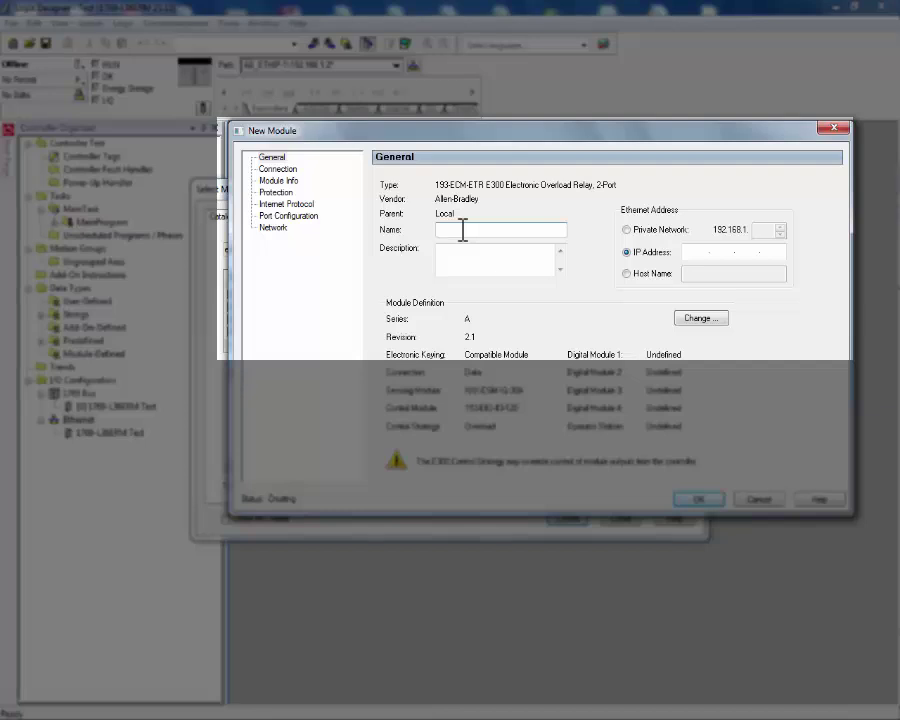
Name the module Chiller_Pump1 and set its private network address to 192.168.1.11
{"action": "type", "text": "Chiller_Pump1"}
{"action": "left_click", "coordinate": [627, 230]}
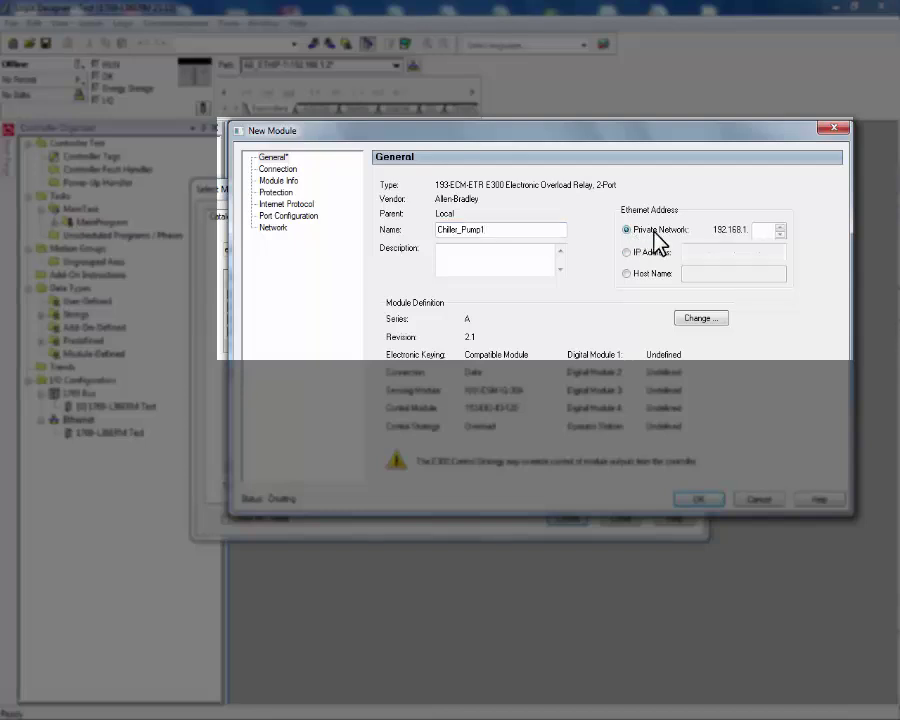
{"action": "left_click", "coordinate": [761, 232]}
{"action": "type", "text": "11"}
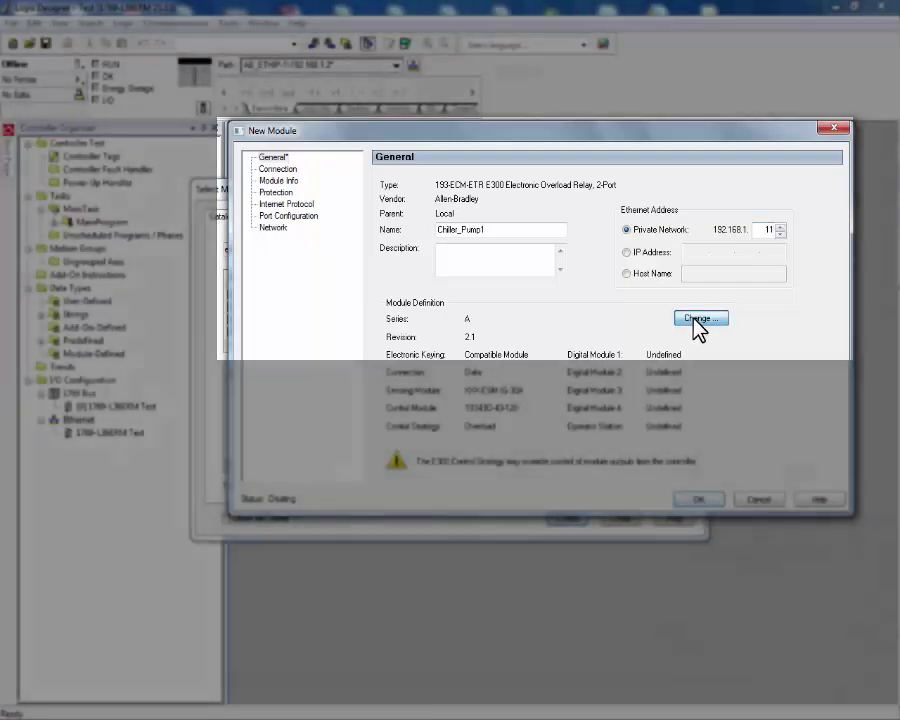
Change the module definition to sensing module XXX-ESM-VIG-30A and control module 193-EIO-43-120
{"action": "left_click", "coordinate": [698, 319]}
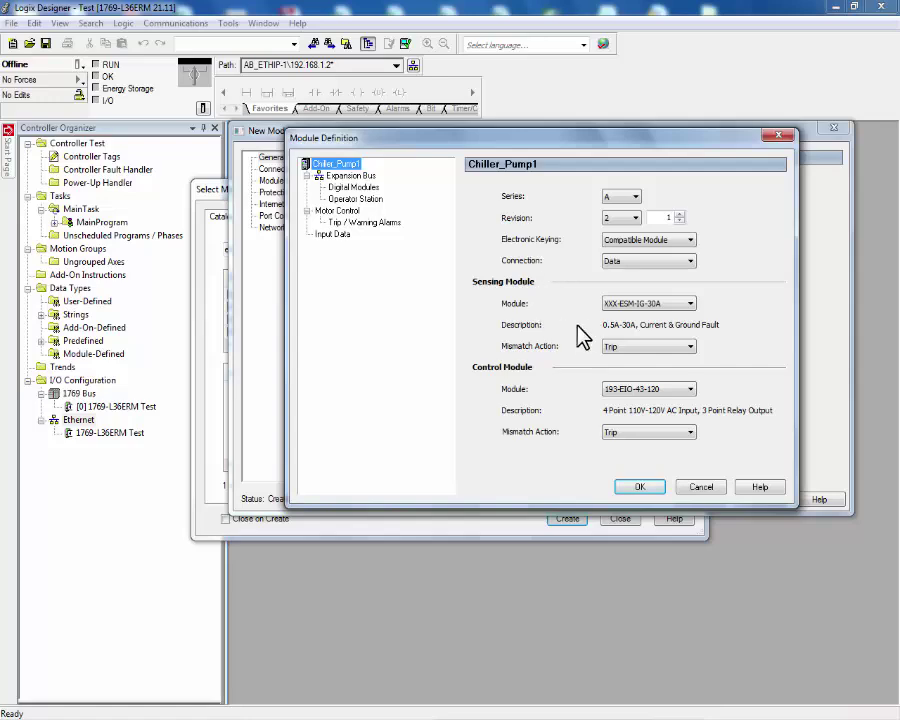
{"action": "left_click", "coordinate": [690, 304]}
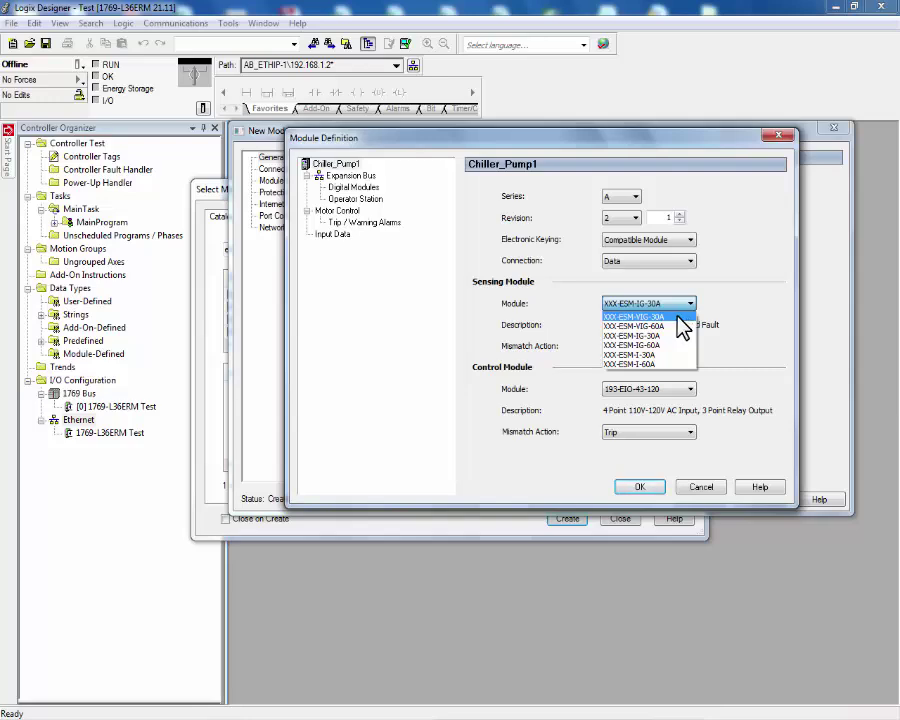
{"action": "left_click", "coordinate": [678, 316]}
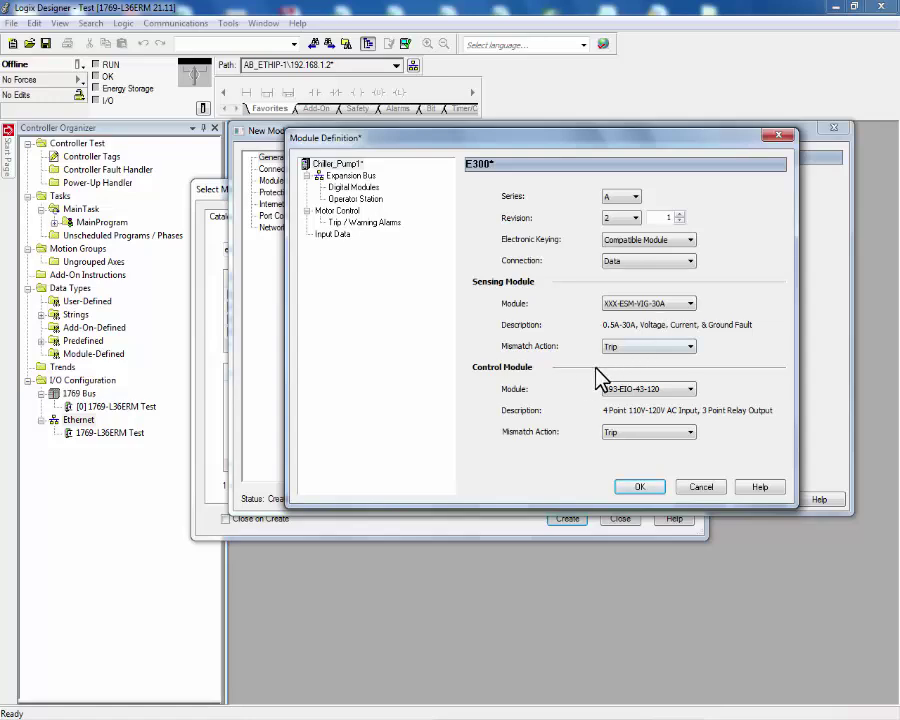
{"action": "left_click", "coordinate": [690, 389]}
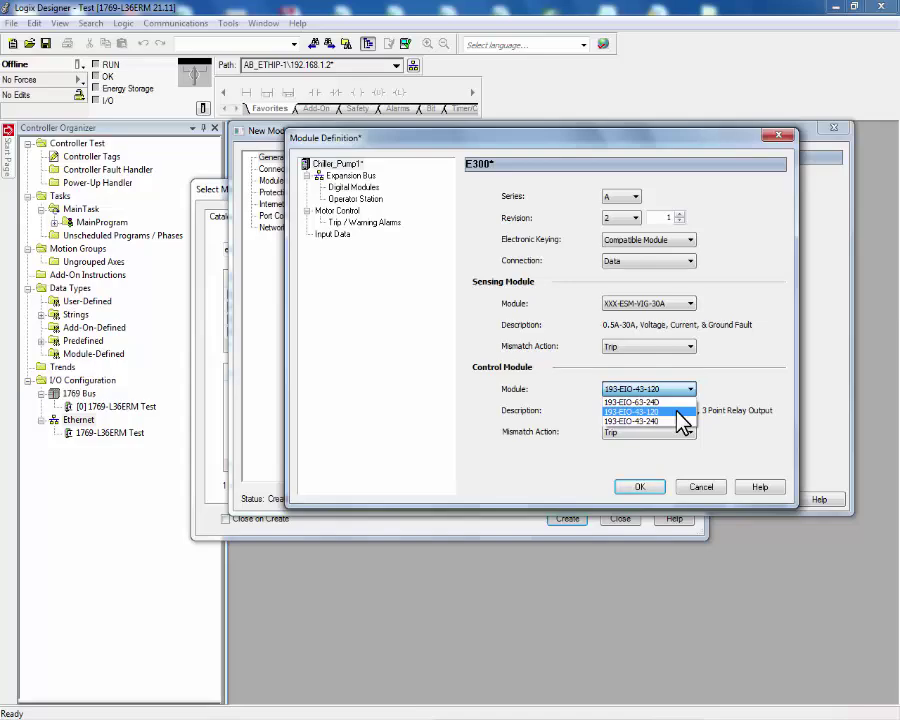
{"action": "left_click", "coordinate": [677, 412]}
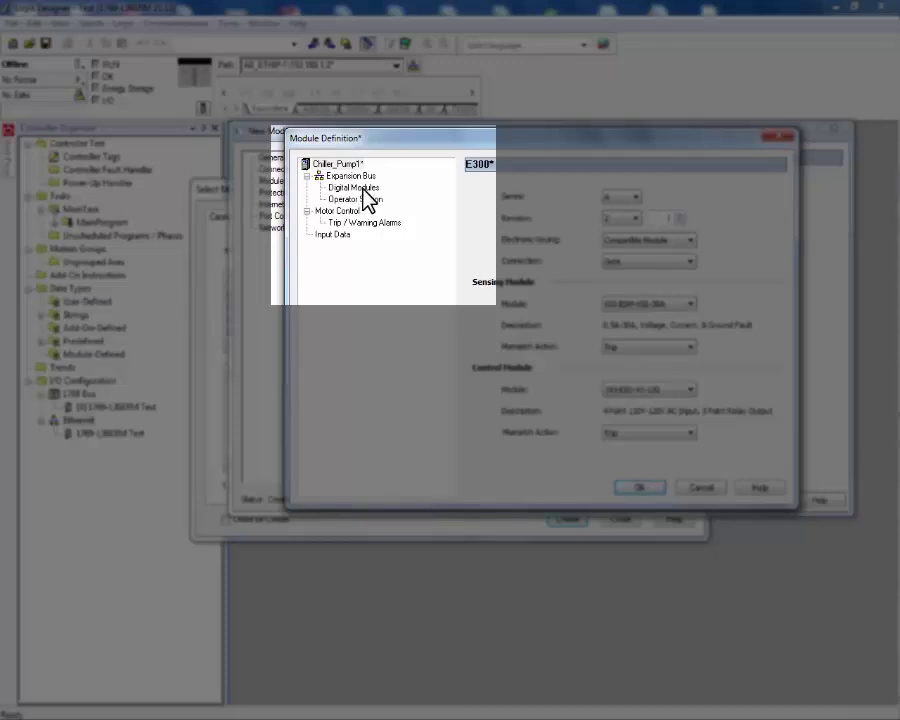
Add a 193-EXP-DIO-42-120 module at address 1 under Digital Modules
{"action": "right_click", "coordinate": [366, 194]}
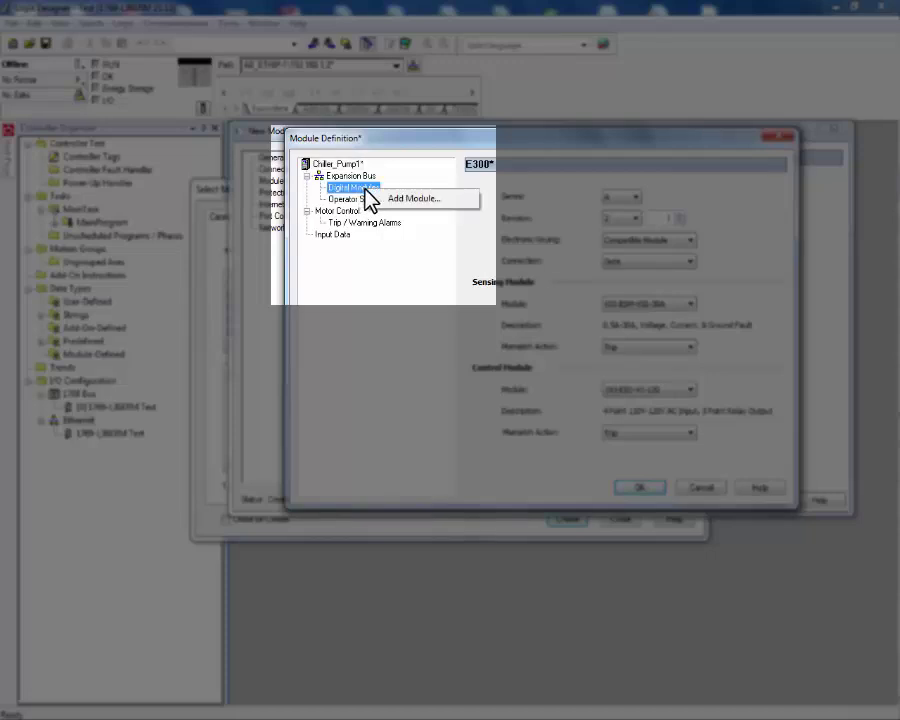
{"action": "left_click", "coordinate": [451, 202]}
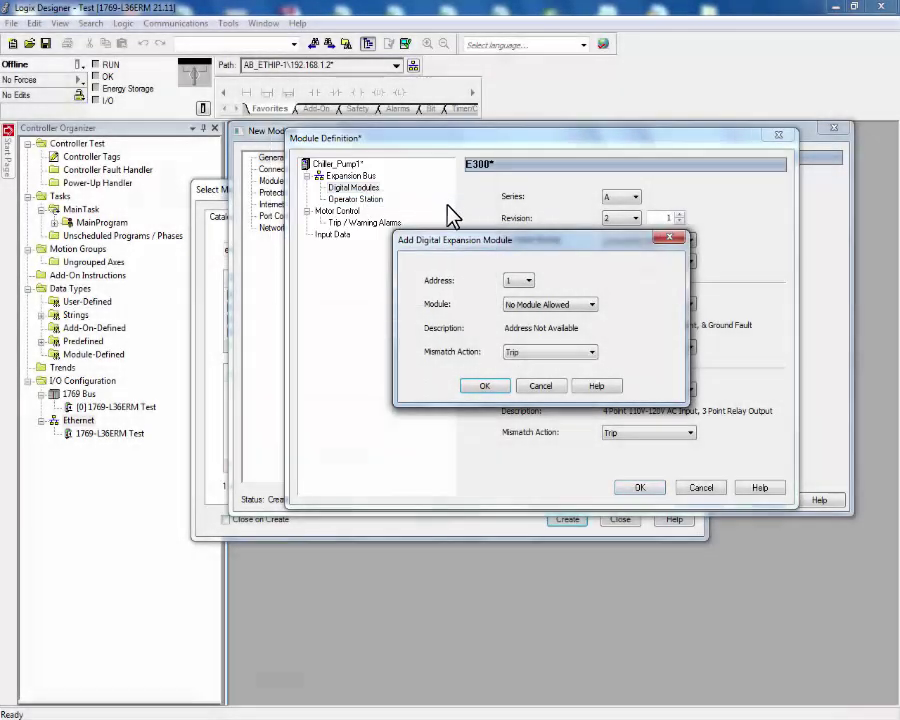
{"action": "left_click", "coordinate": [593, 305]}
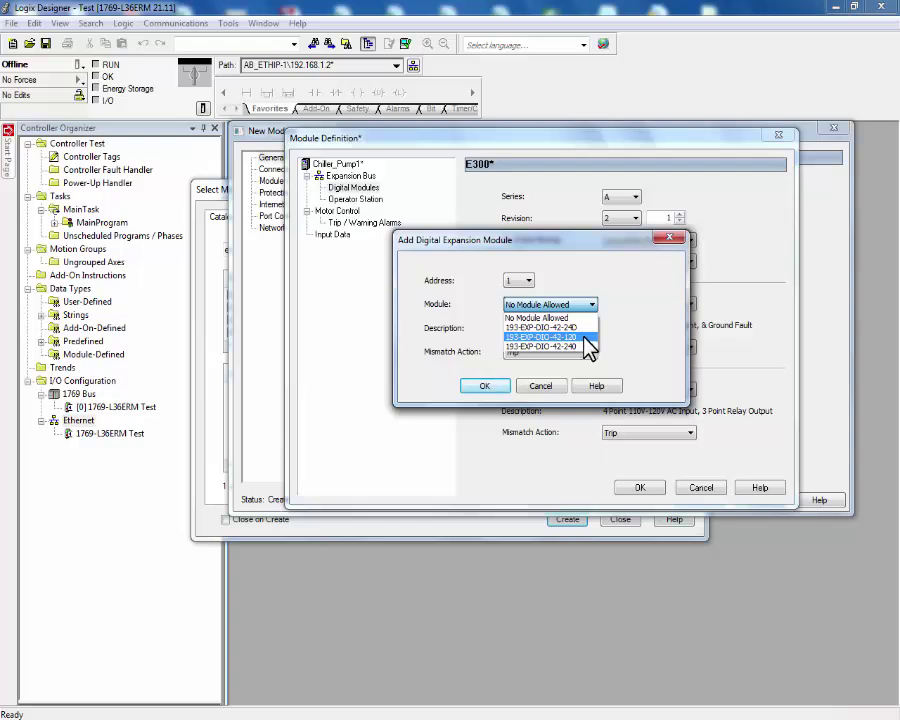
{"action": "left_click", "coordinate": [583, 338]}
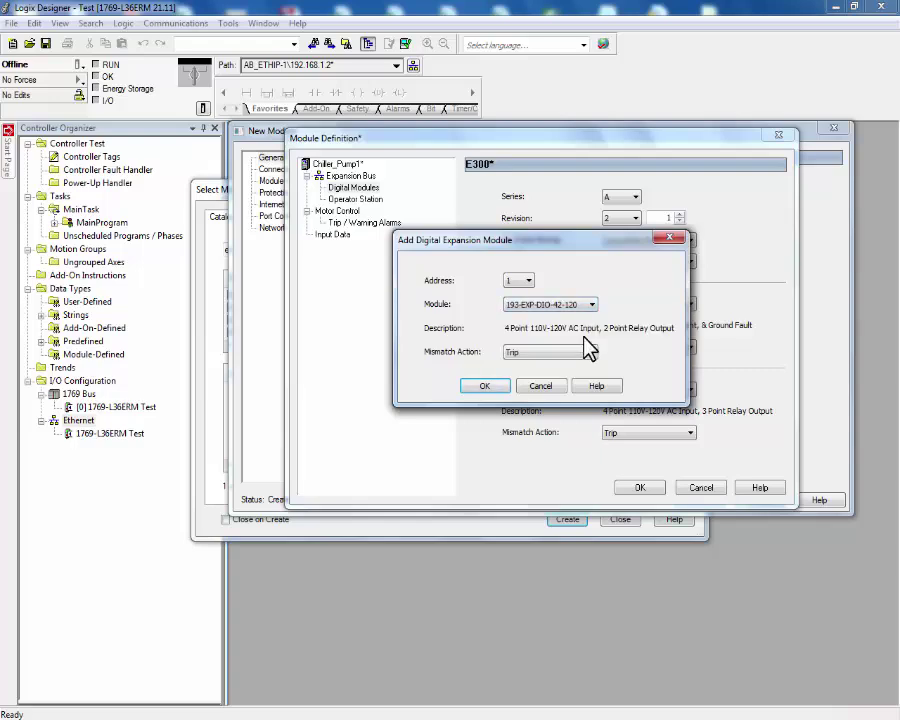
{"action": "left_click", "coordinate": [484, 387]}
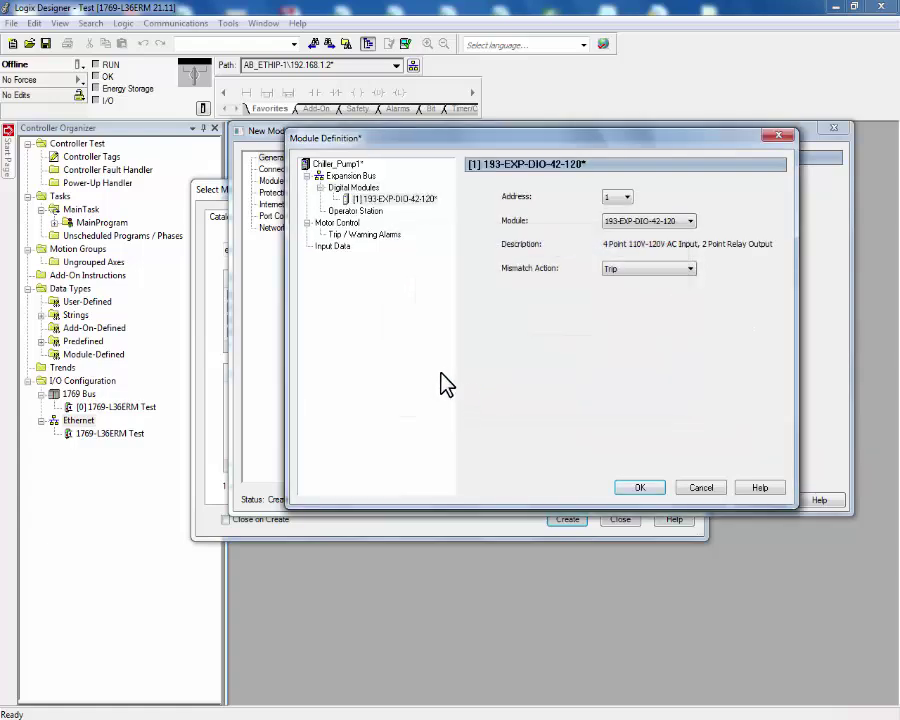
Add a 193-EOS-SCS Starter Control Station under Operator Station
{"action": "right_click", "coordinate": [375, 213]}
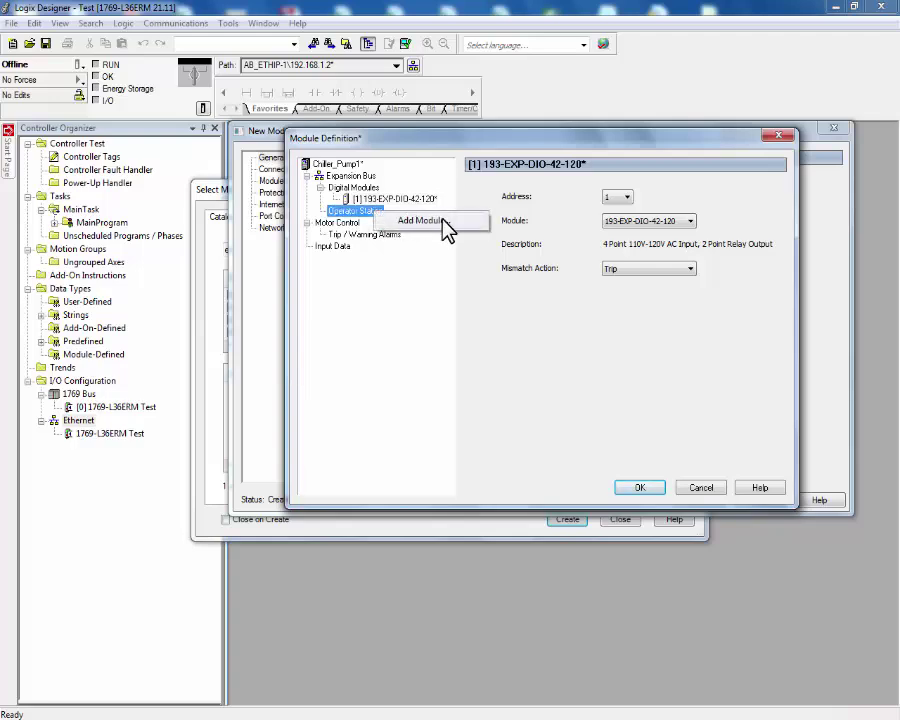
{"action": "left_click", "coordinate": [457, 226]}
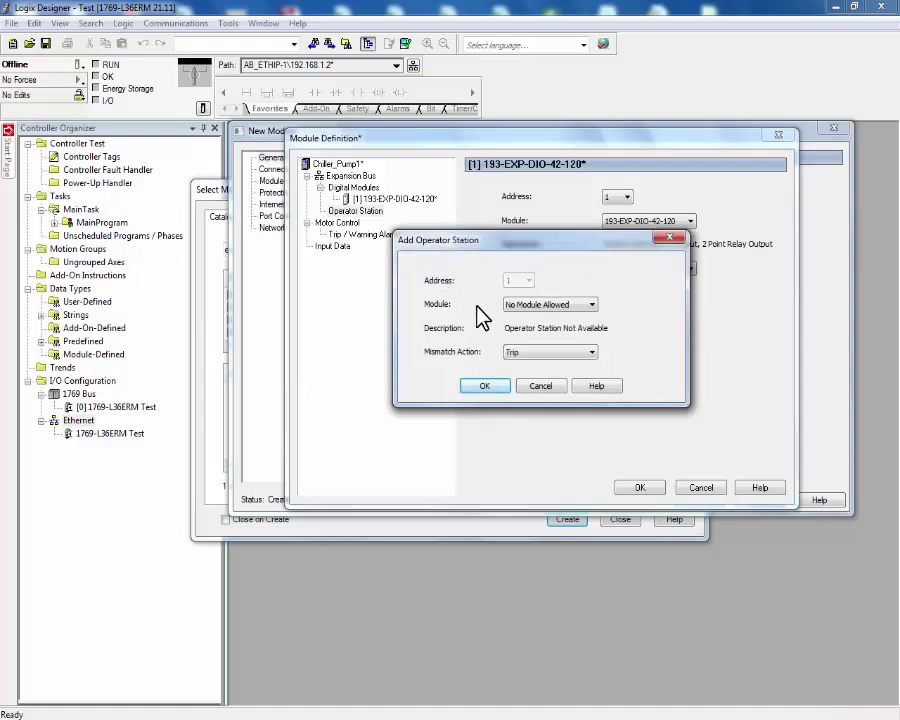
{"action": "left_click", "coordinate": [592, 310]}
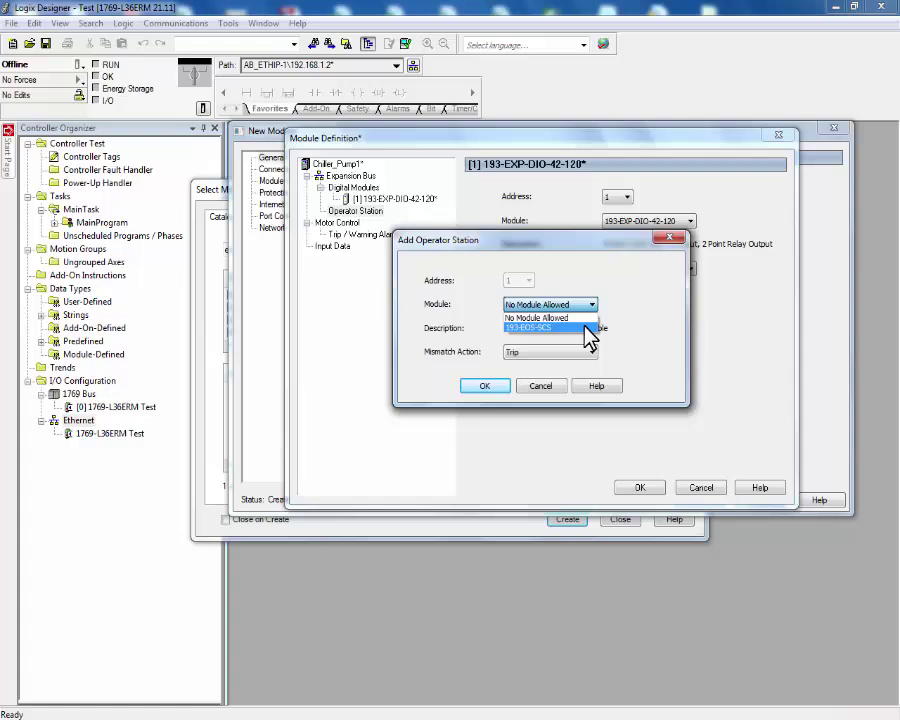
{"action": "left_click", "coordinate": [586, 327]}
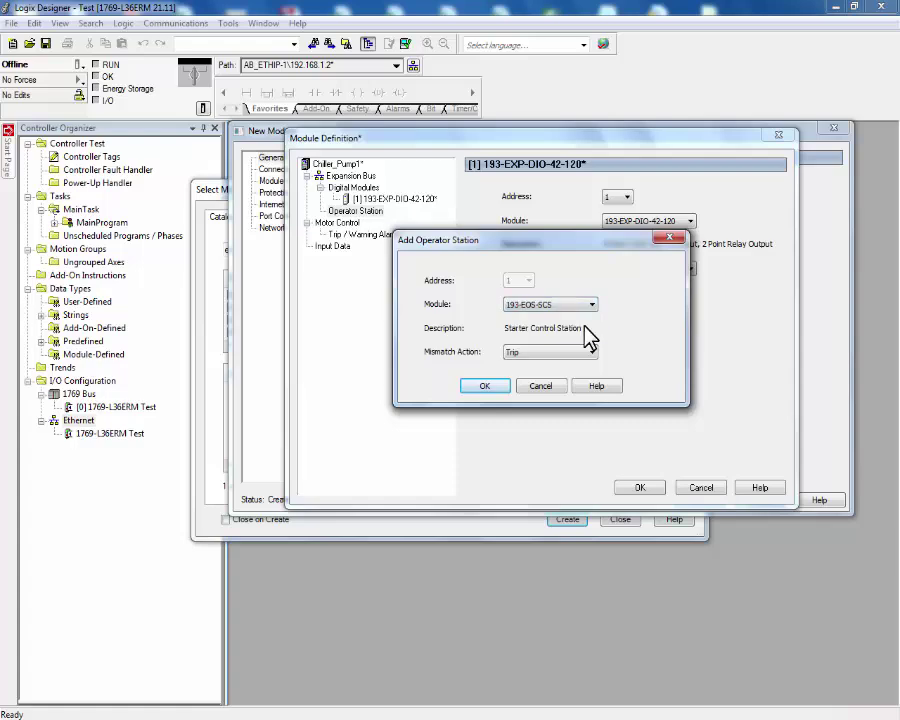
{"action": "left_click", "coordinate": [484, 387]}
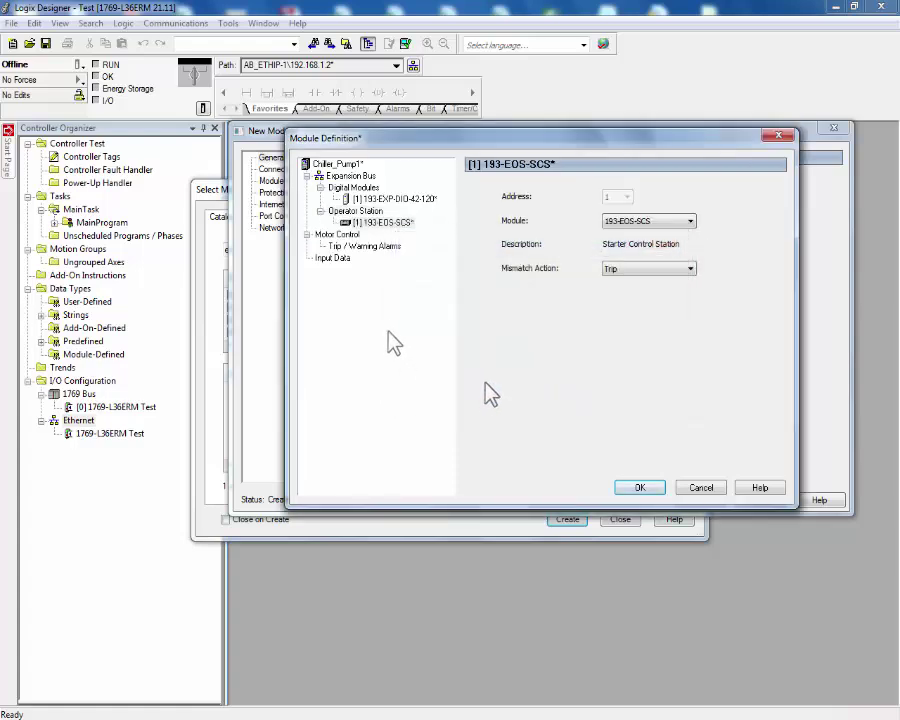
Set Motor Control to Monitor / Custom, Relay 0 Control & Trip Relay, Relay 1 Trip Alarm
{"action": "left_click", "coordinate": [340, 235]}
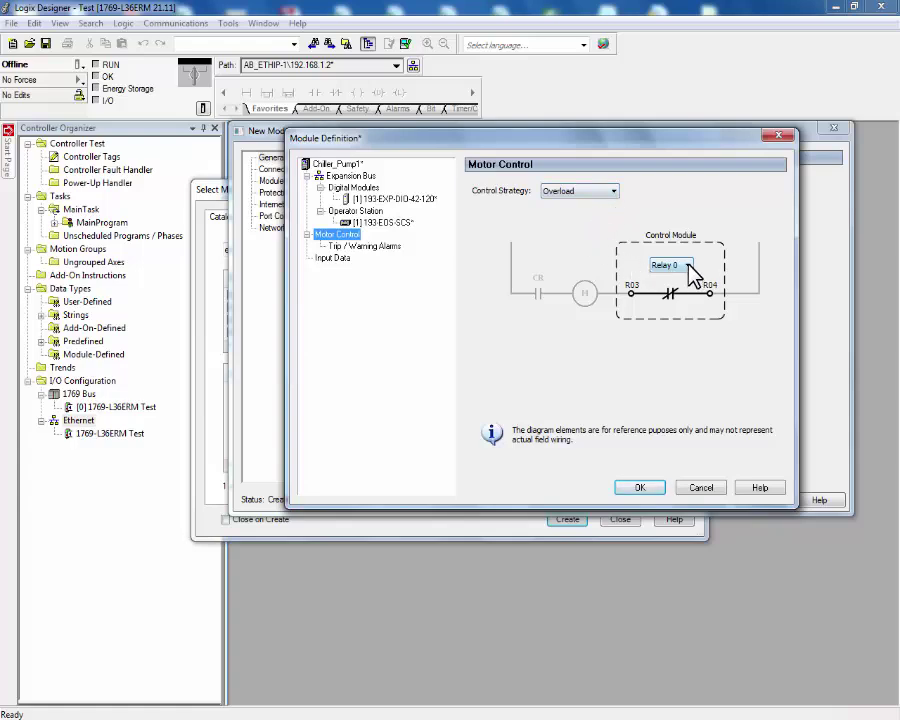
{"action": "left_click", "coordinate": [615, 195]}
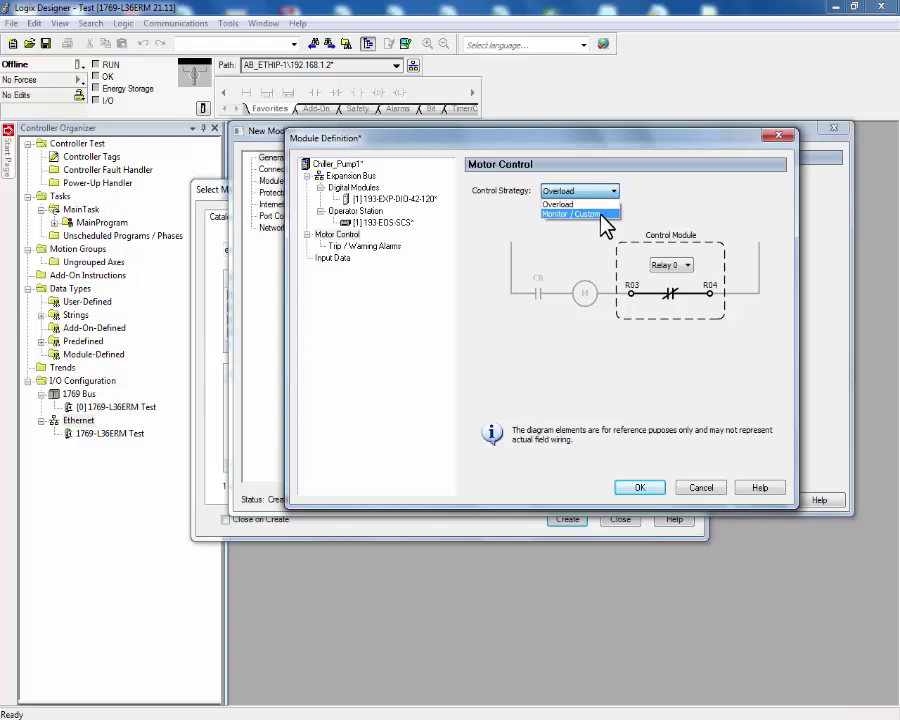
{"action": "left_click", "coordinate": [601, 214]}
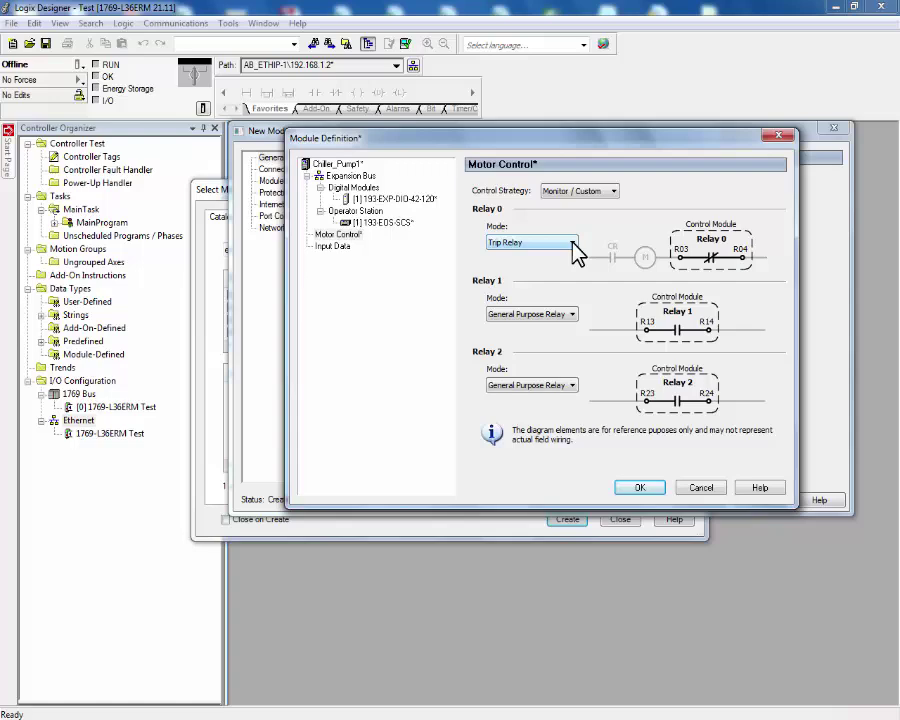
{"action": "left_click", "coordinate": [573, 243]}
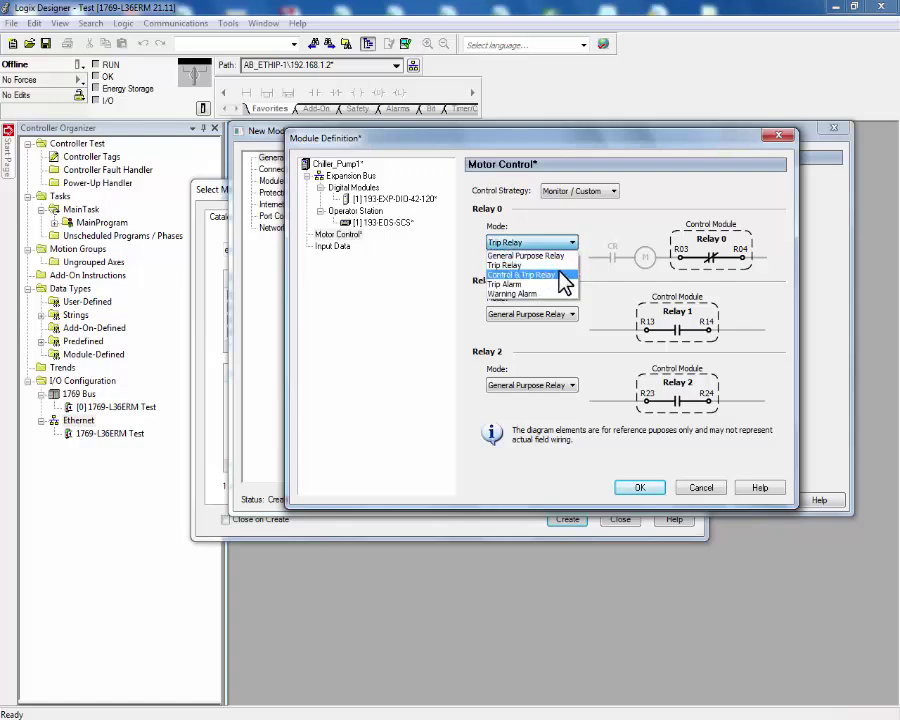
{"action": "left_click", "coordinate": [560, 274]}
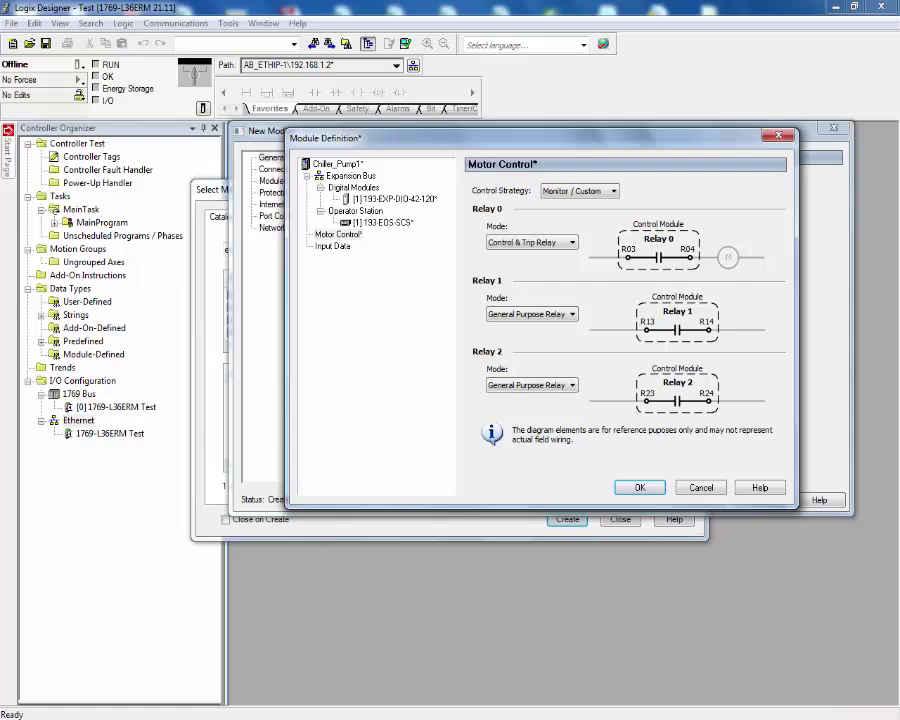
{"action": "left_click", "coordinate": [573, 314]}
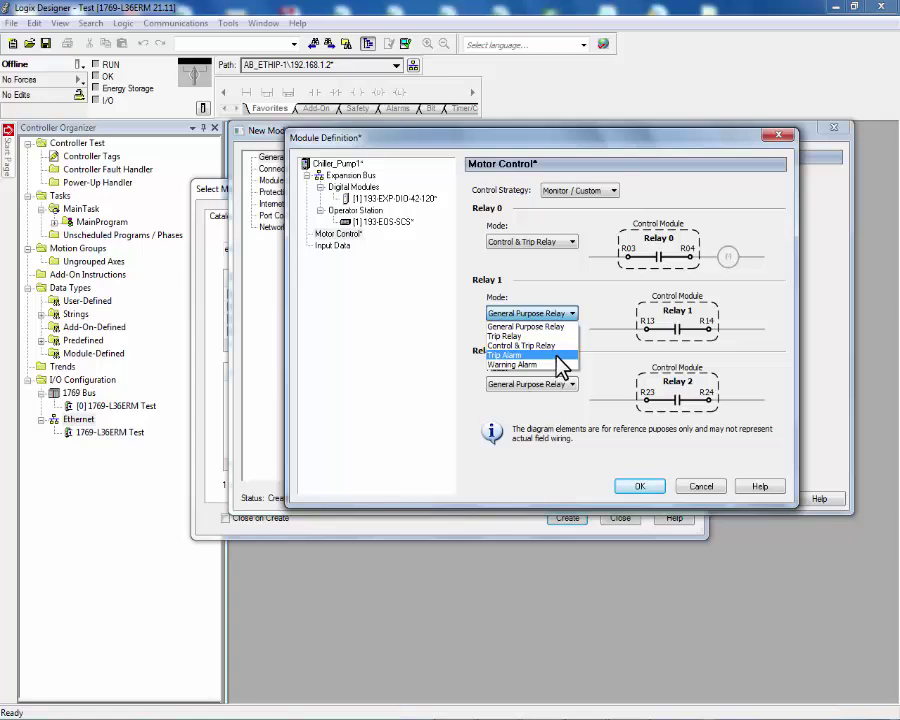
{"action": "left_click", "coordinate": [558, 356]}
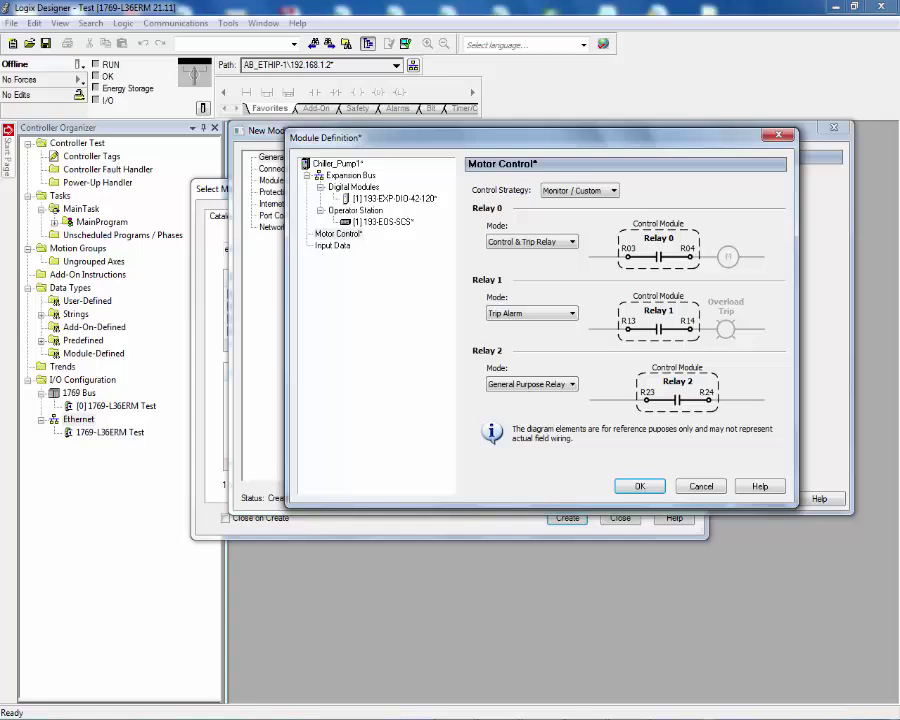
Keep P002 Overload Time to Trip as input datalink 0 and apply the changed definition
{"action": "left_click", "coordinate": [341, 246]}
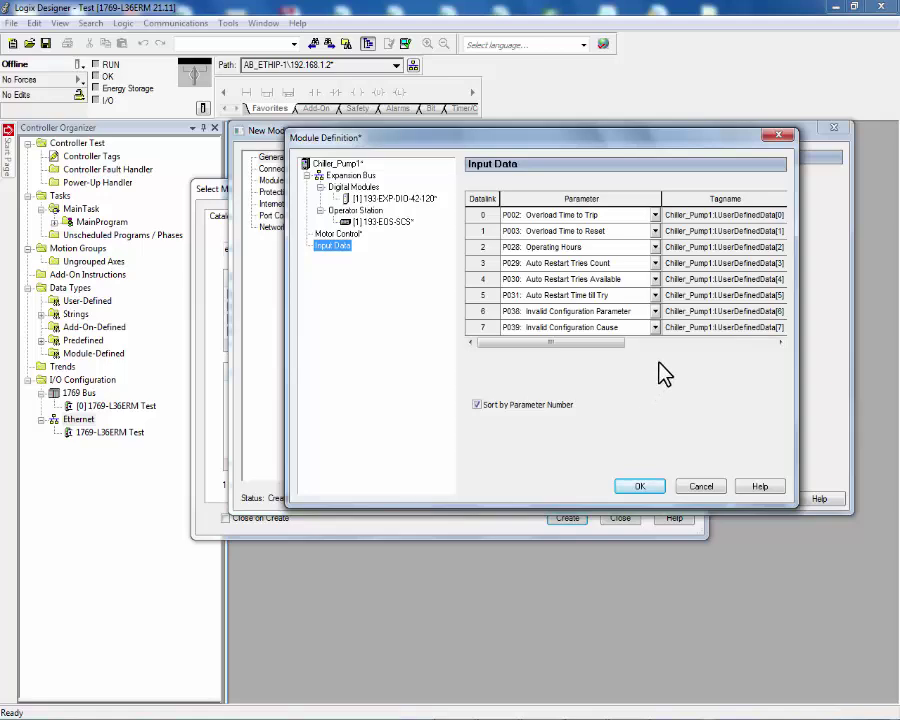
{"action": "left_click", "coordinate": [656, 215]}
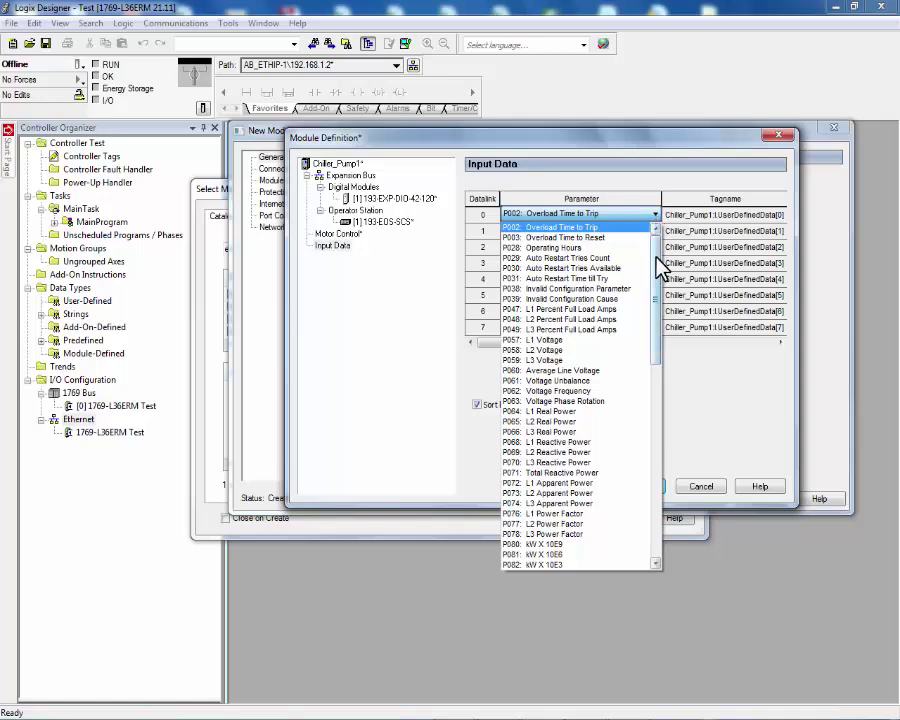
{"action": "mouse_move", "coordinate": [656, 256]}
{"action": "left_mouse_down"}
{"action": "mouse_move", "coordinate": [657, 462]}
{"action": "mouse_move", "coordinate": [660, 247]}
{"action": "left_mouse_up"}
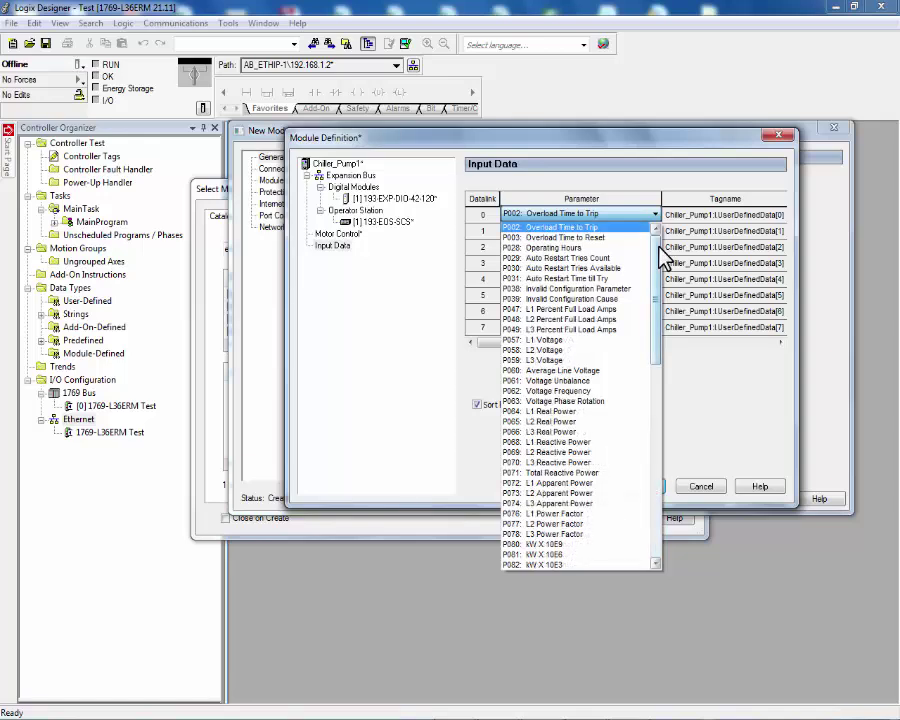
{"action": "left_click", "coordinate": [605, 227]}
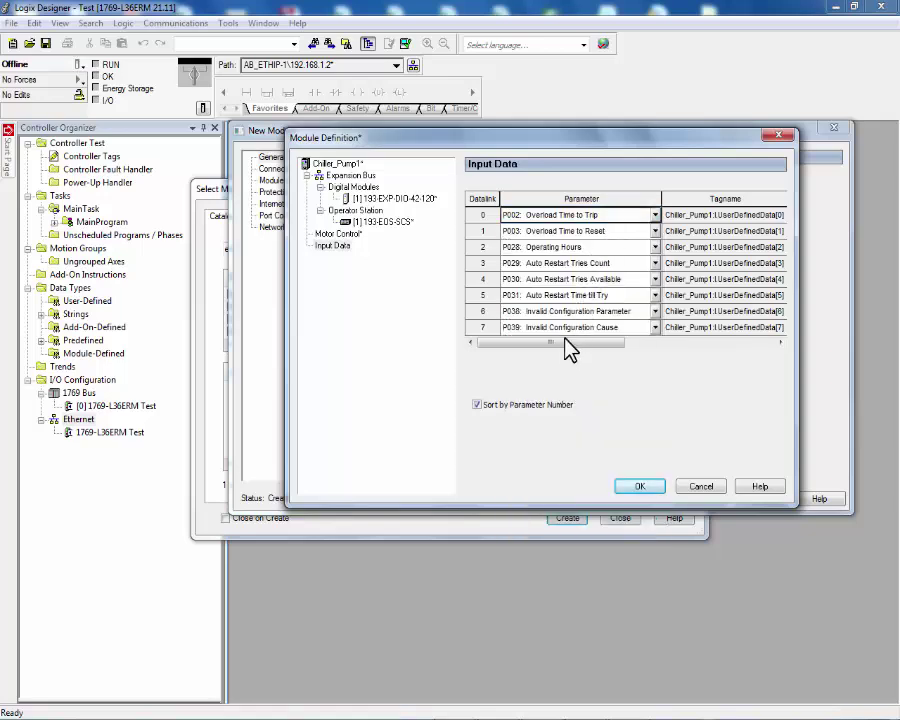
{"action": "left_click", "coordinate": [639, 490]}
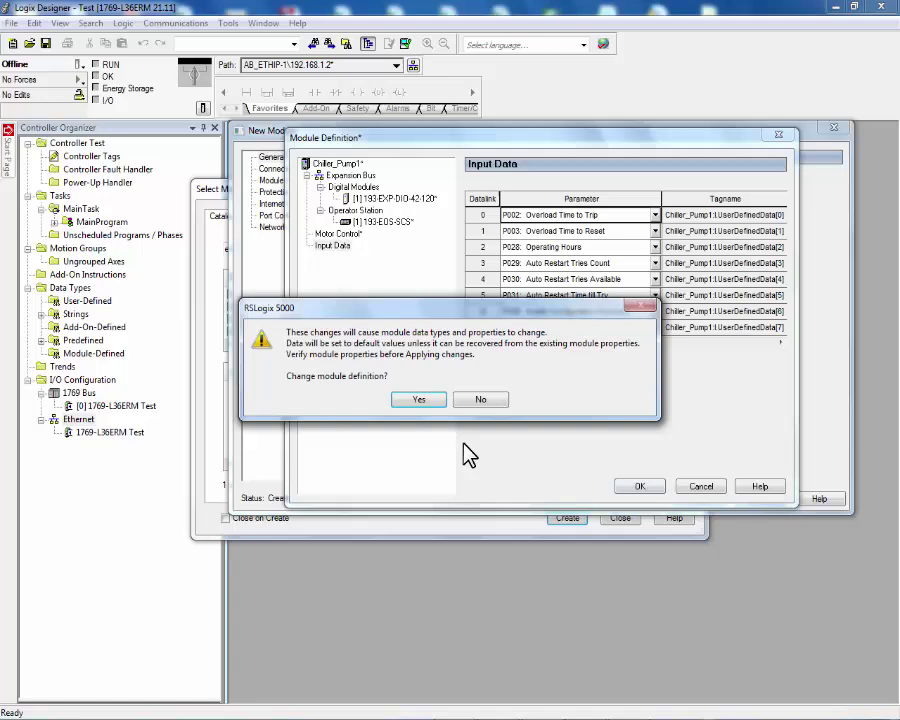
{"action": "left_click", "coordinate": [419, 400]}
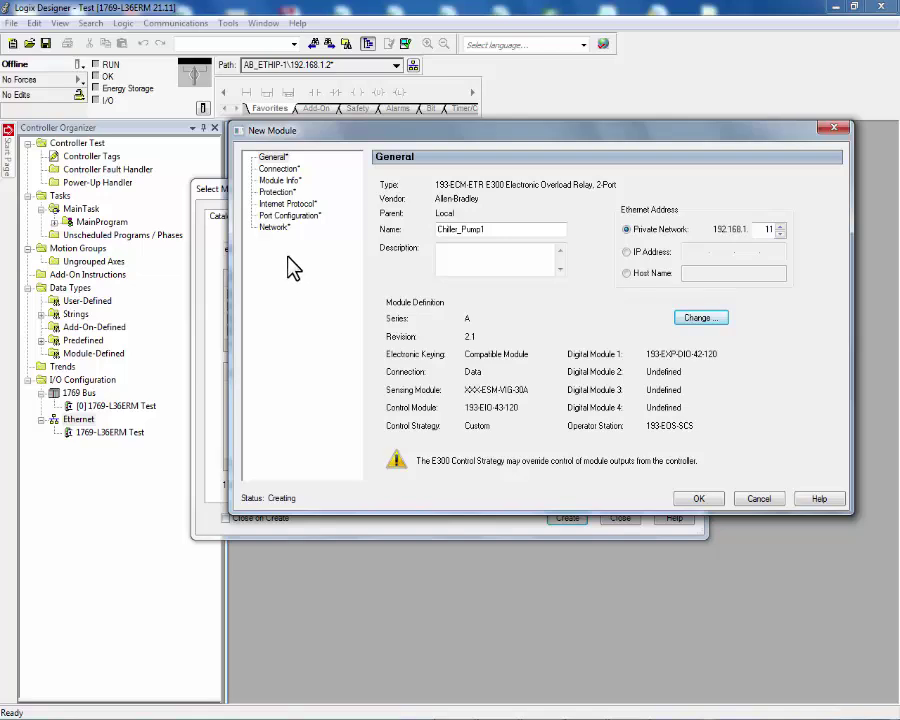
Set protection to a Three Phase motor with 1.00 A full load current, then create the module
{"action": "left_click", "coordinate": [276, 193]}
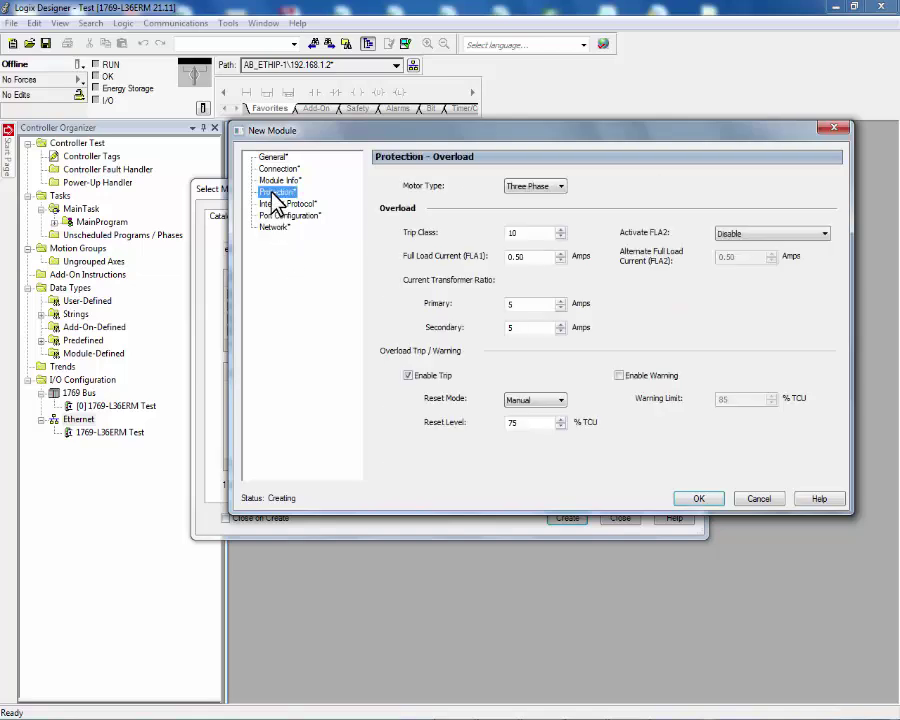
{"action": "left_click", "coordinate": [561, 189]}
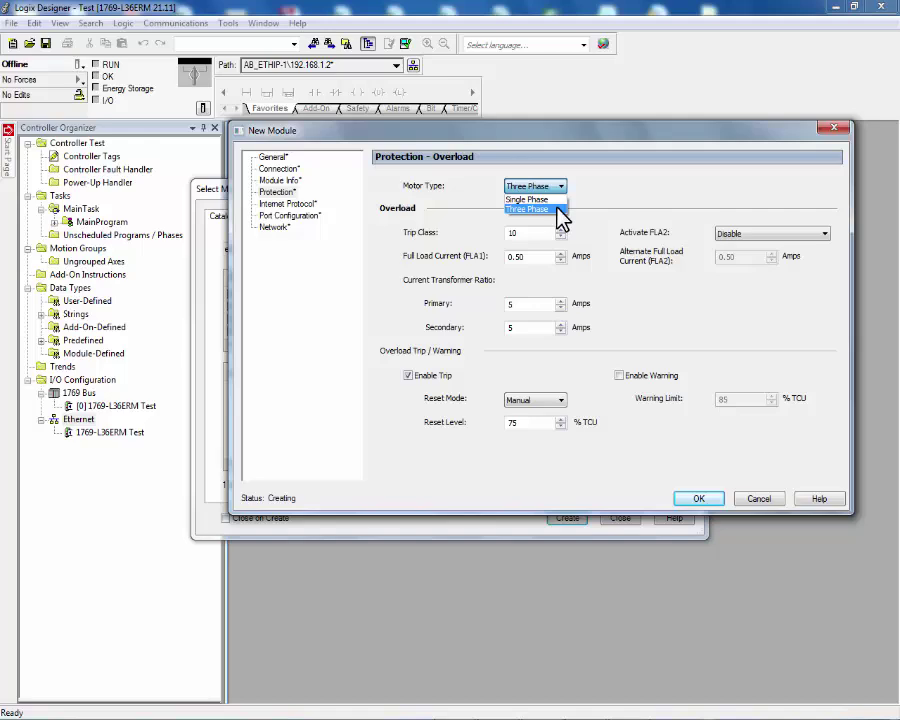
{"action": "left_click", "coordinate": [545, 210]}
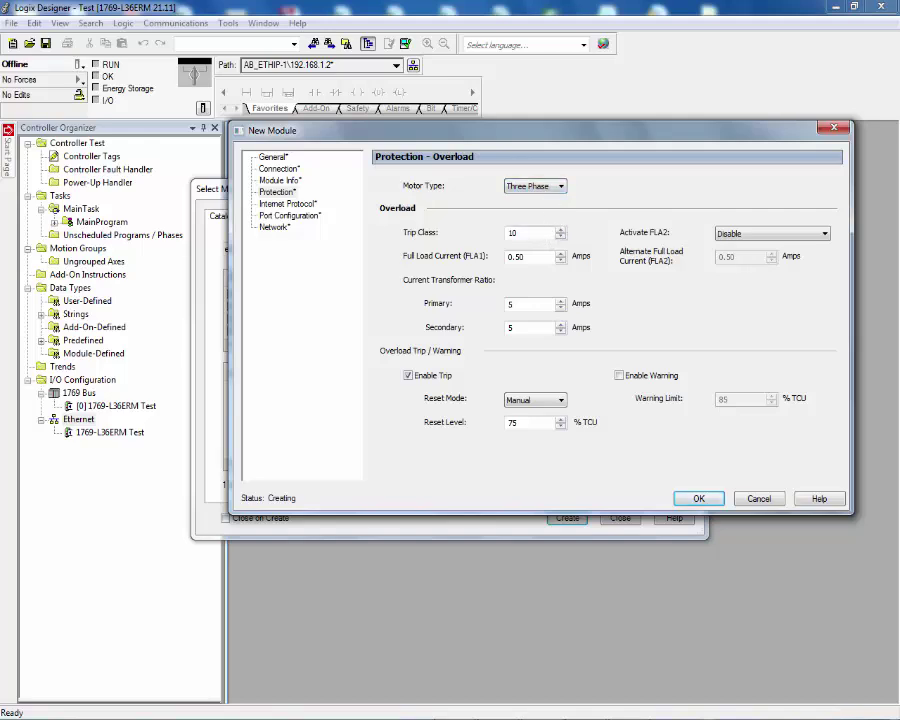
{"action": "left_click", "coordinate": [516, 232]}
{"action": "left_click", "coordinate": [505, 257]}
{"action": "type", "text": "1"}
{"action": "key", "text": "BackSpace"}
{"action": "type", "text": "0"}
{"action": "left_click", "coordinate": [701, 504]}
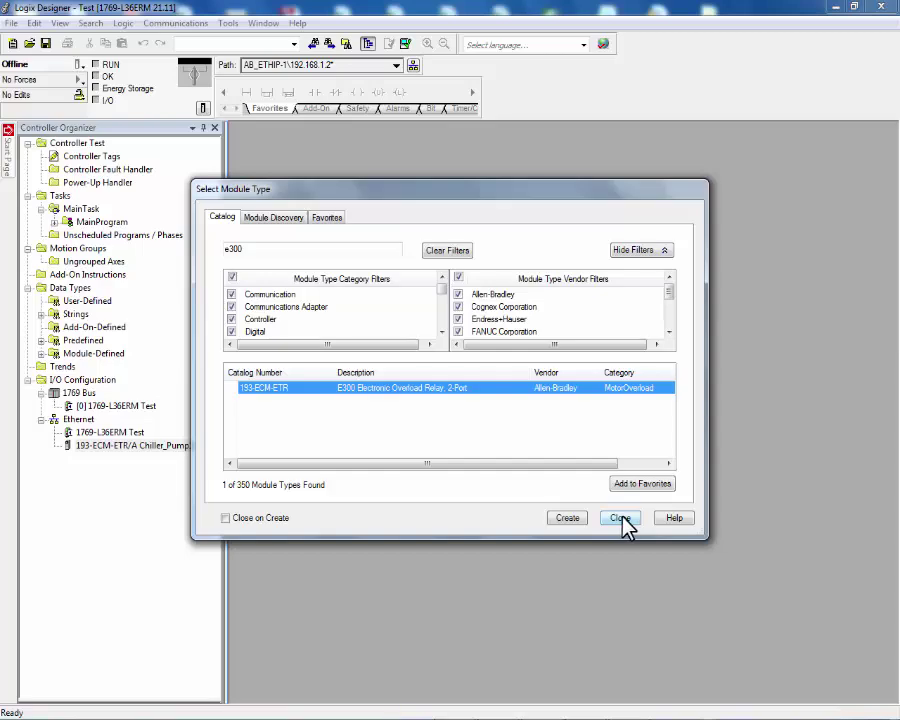
Use Who Active to set the project path to the 1769-L36ERM controller at 192.168.1.2
{"action": "left_click", "coordinate": [620, 518]}
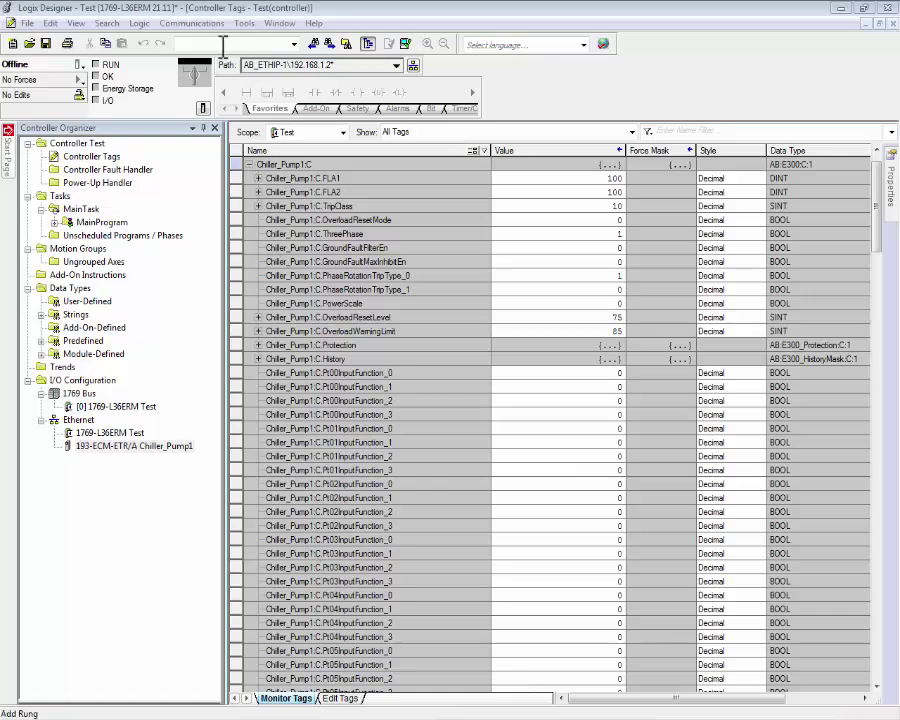
{"action": "left_click", "coordinate": [190, 23]}
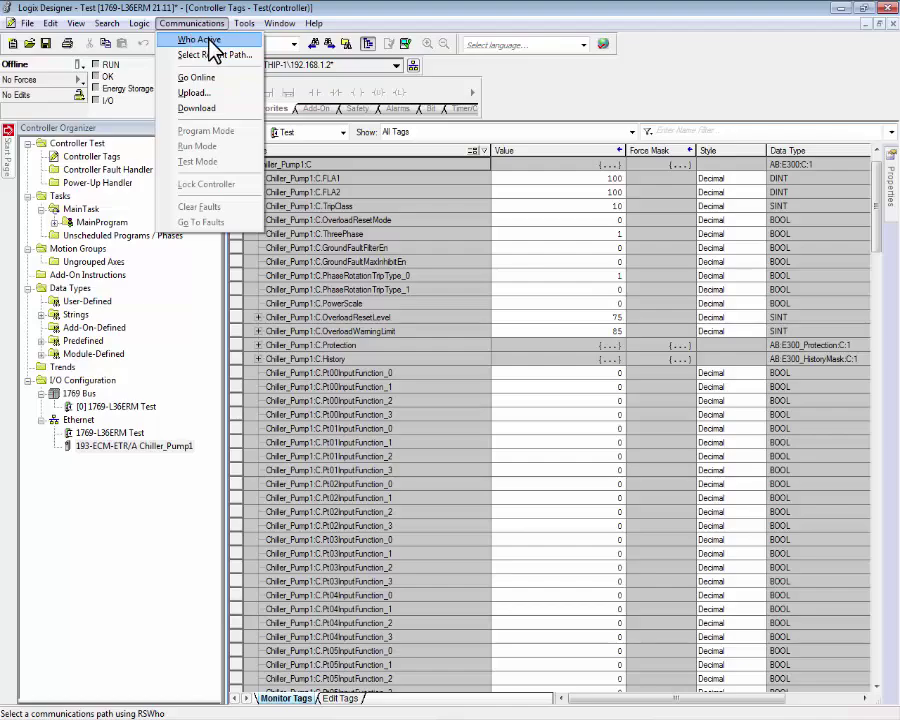
{"action": "left_click", "coordinate": [210, 45]}
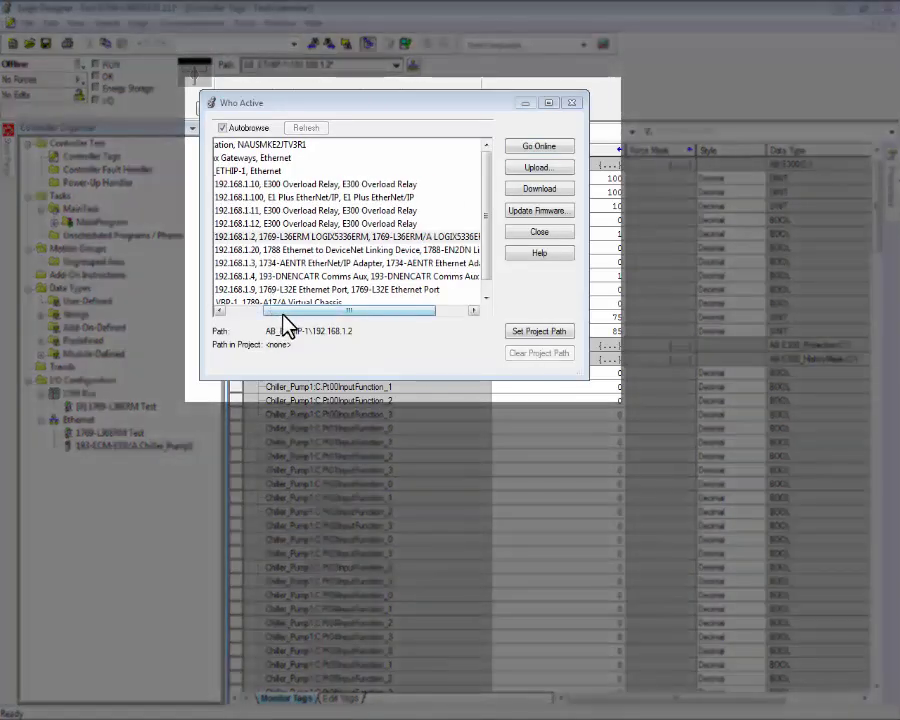
{"action": "left_click_drag", "start_coordinate": [284, 313], "coordinate": [240, 310]}
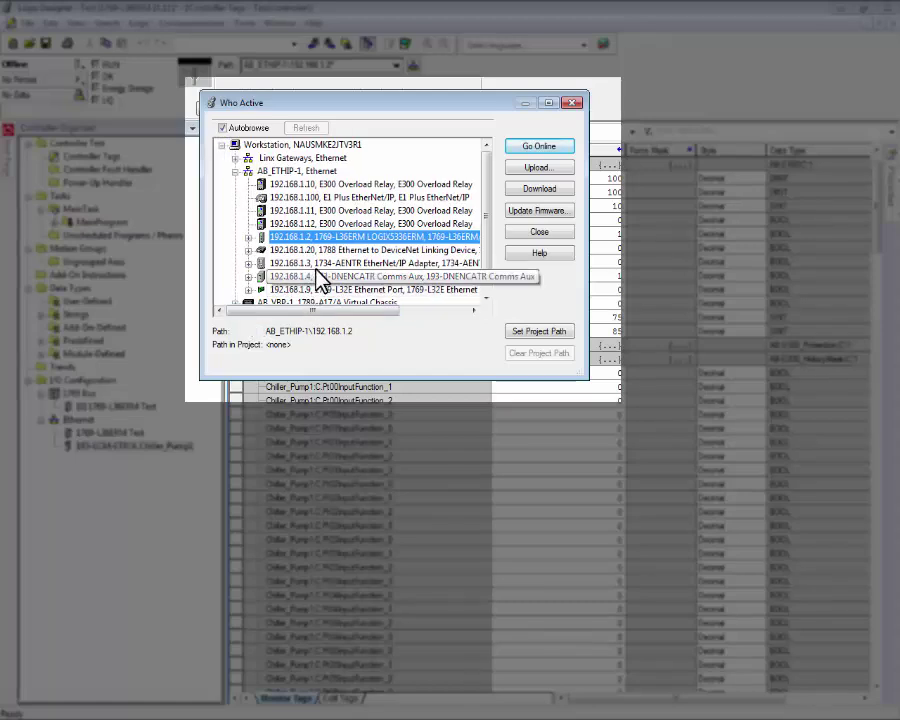
{"action": "left_click", "coordinate": [371, 238]}
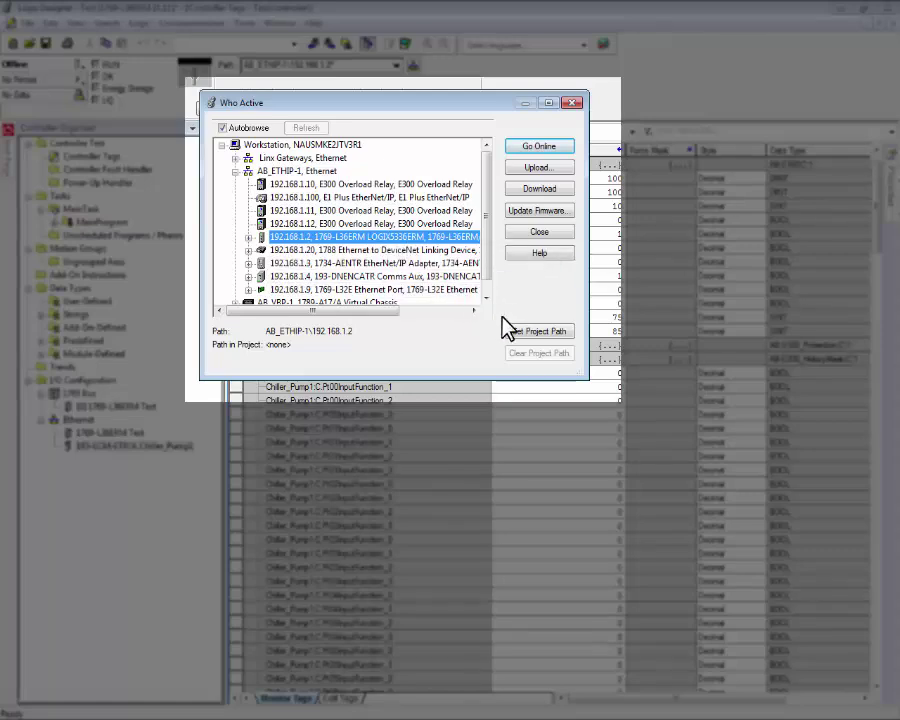
{"action": "left_click", "coordinate": [538, 334]}
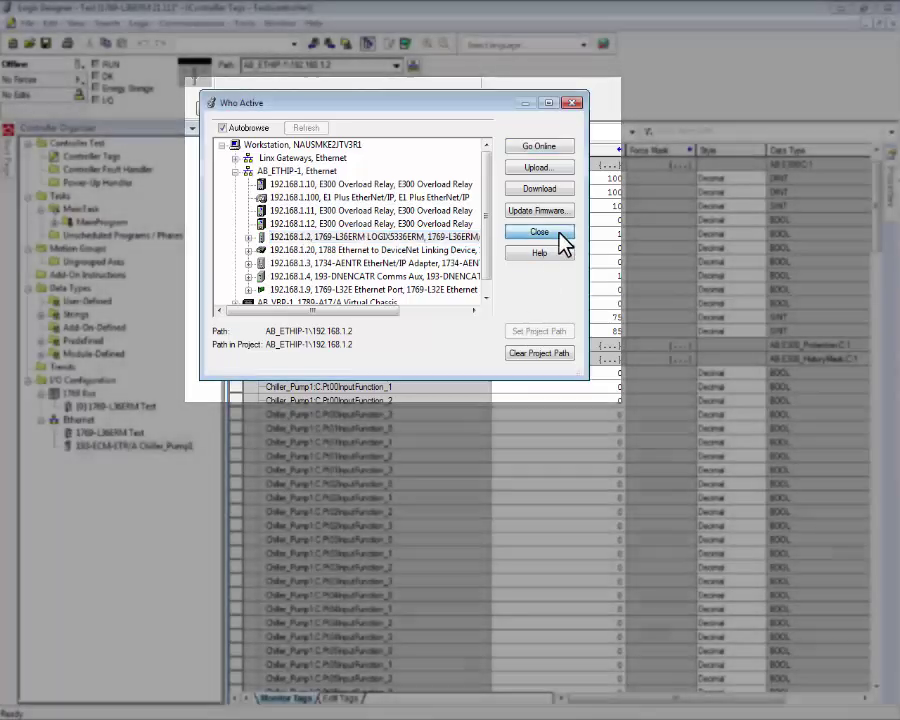
{"action": "left_click", "coordinate": [550, 233]}
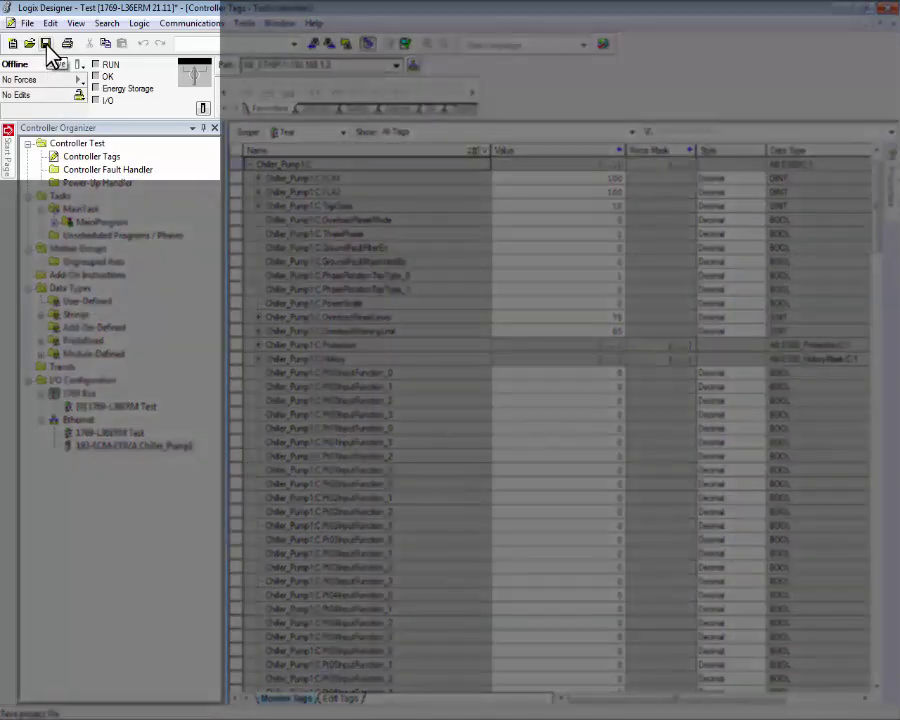
Save the project, download it to the controller, and return it to Remote Run
{"action": "left_click", "coordinate": [45, 43]}
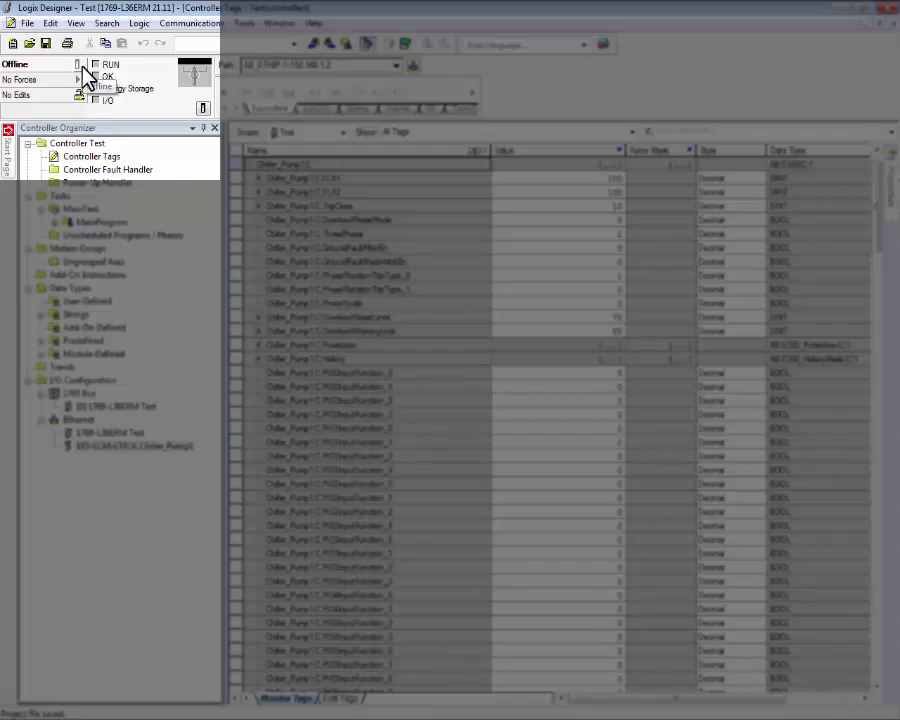
{"action": "left_click", "coordinate": [84, 67]}
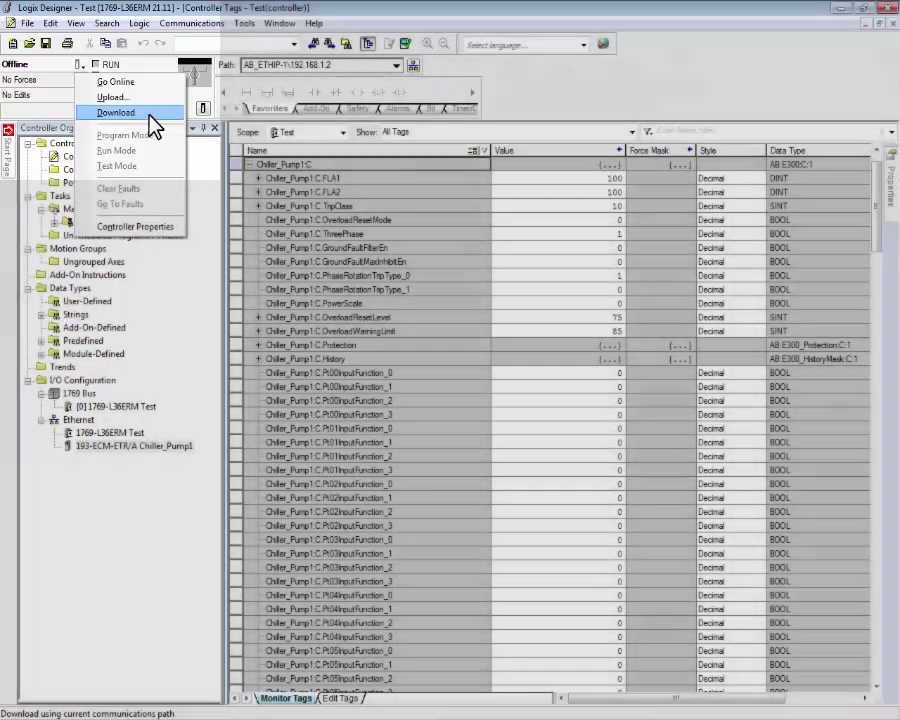
{"action": "left_click", "coordinate": [150, 118]}
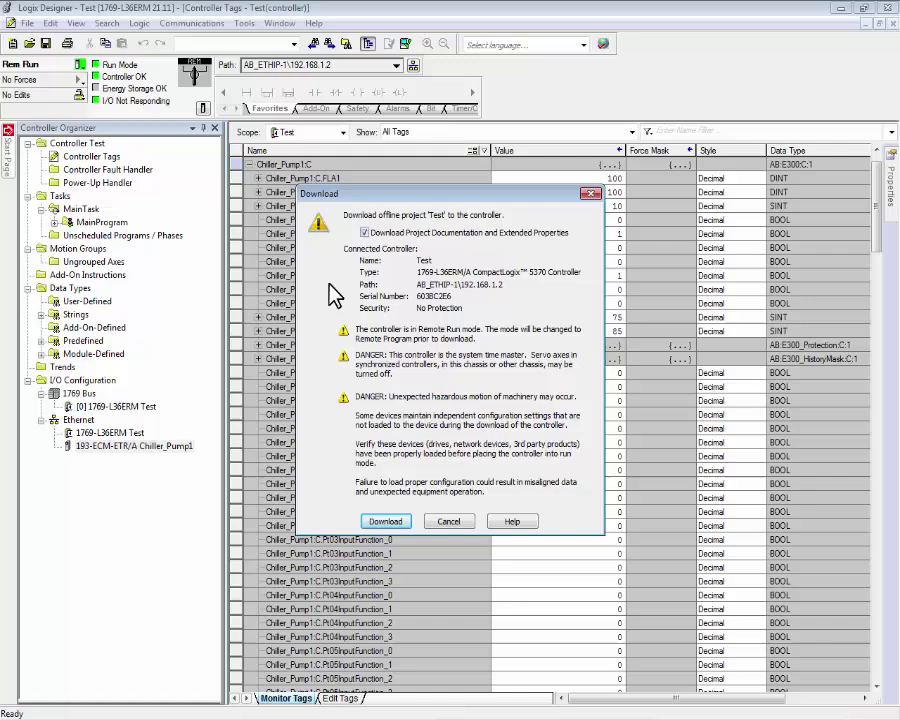
{"action": "left_click", "coordinate": [386, 521]}
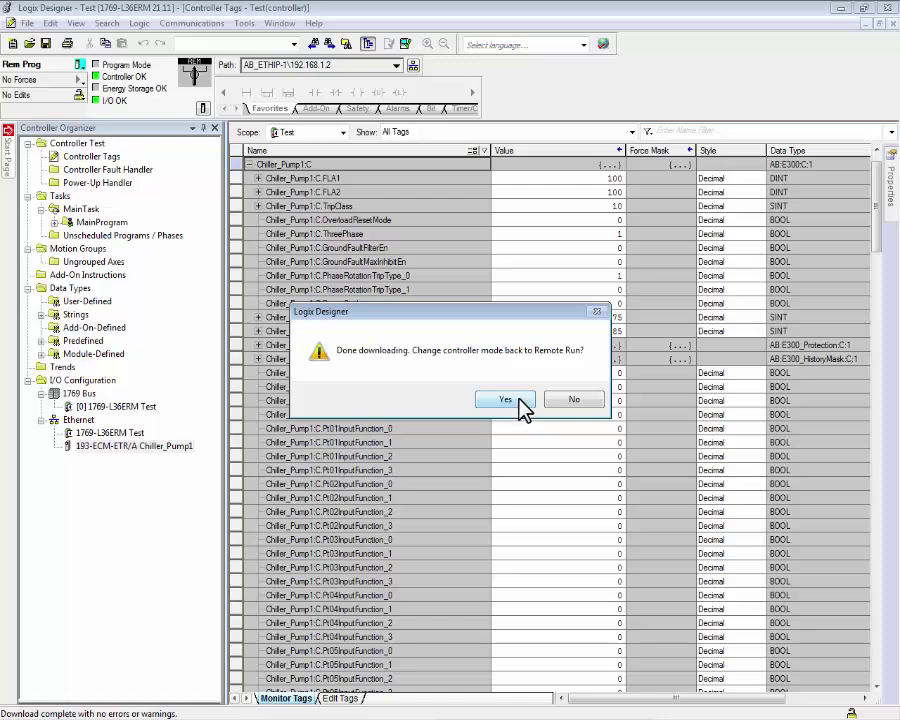
{"action": "left_click", "coordinate": [518, 406]}
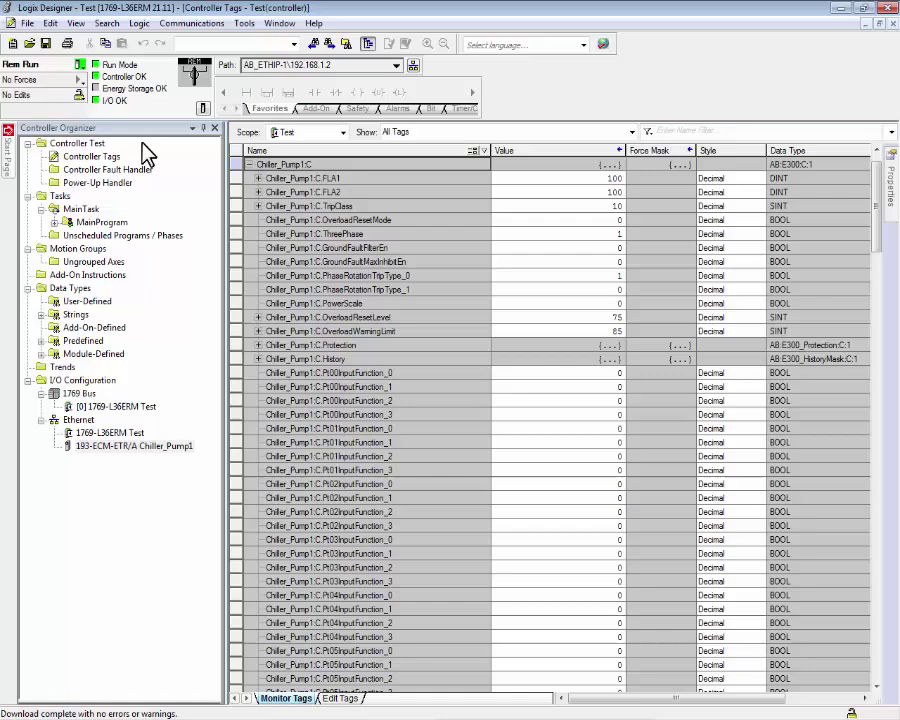
Open Chiller_Pump1's module properties and confirm on Module Info that its status is Running
{"action": "mouse_move", "coordinate": [180, 458]}
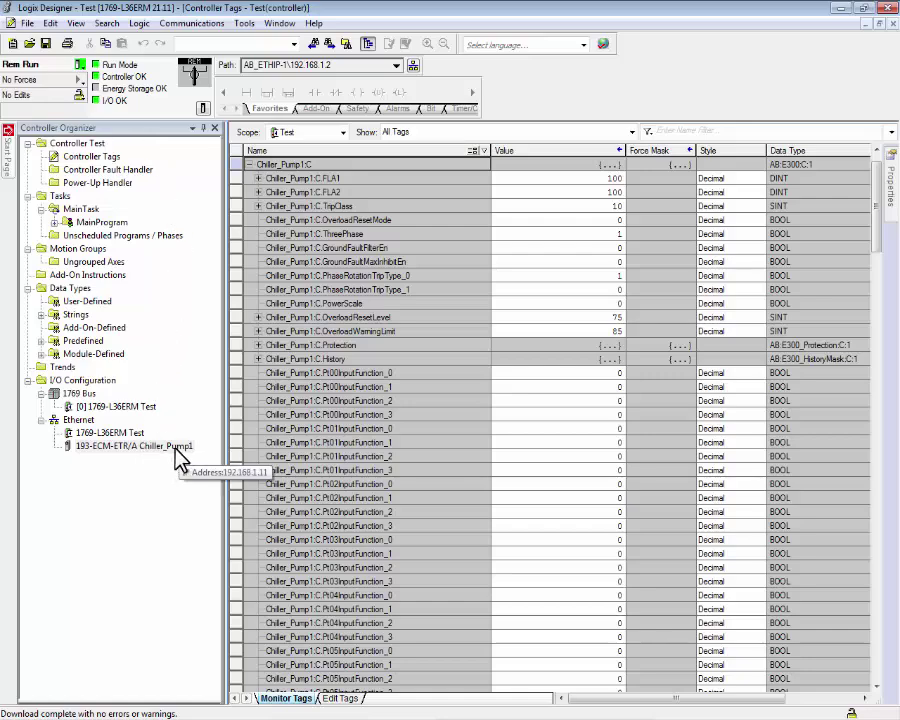
{"action": "double_click", "coordinate": [176, 449]}
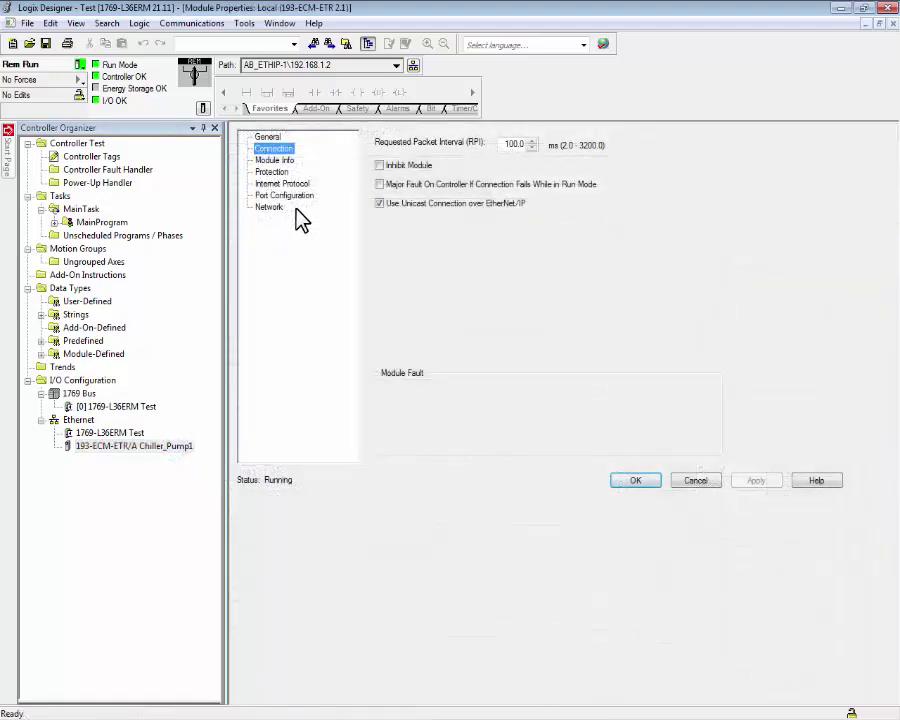
{"action": "left_click", "coordinate": [277, 161]}
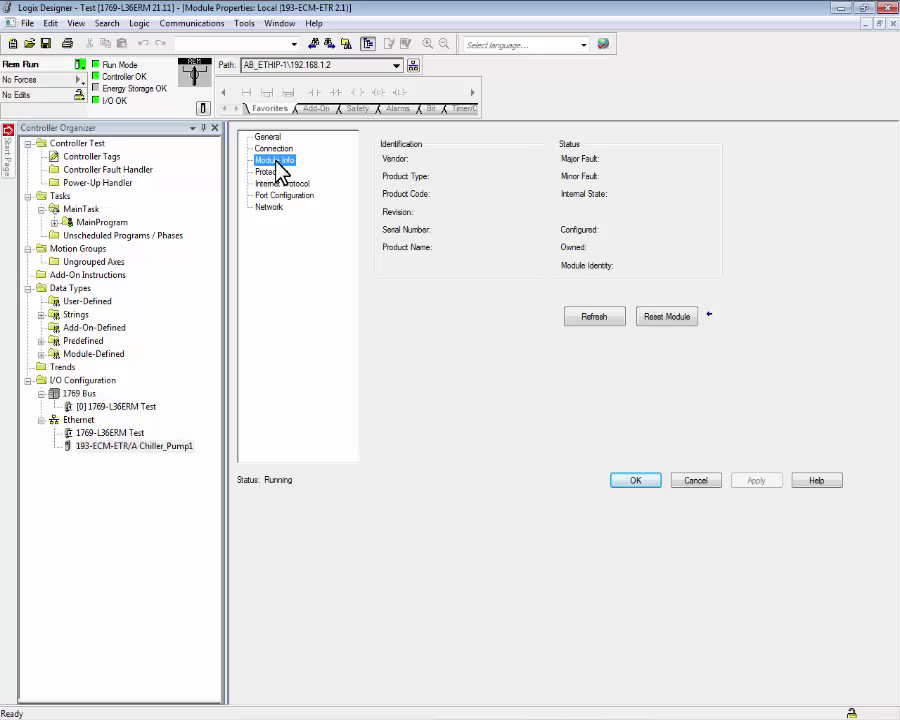